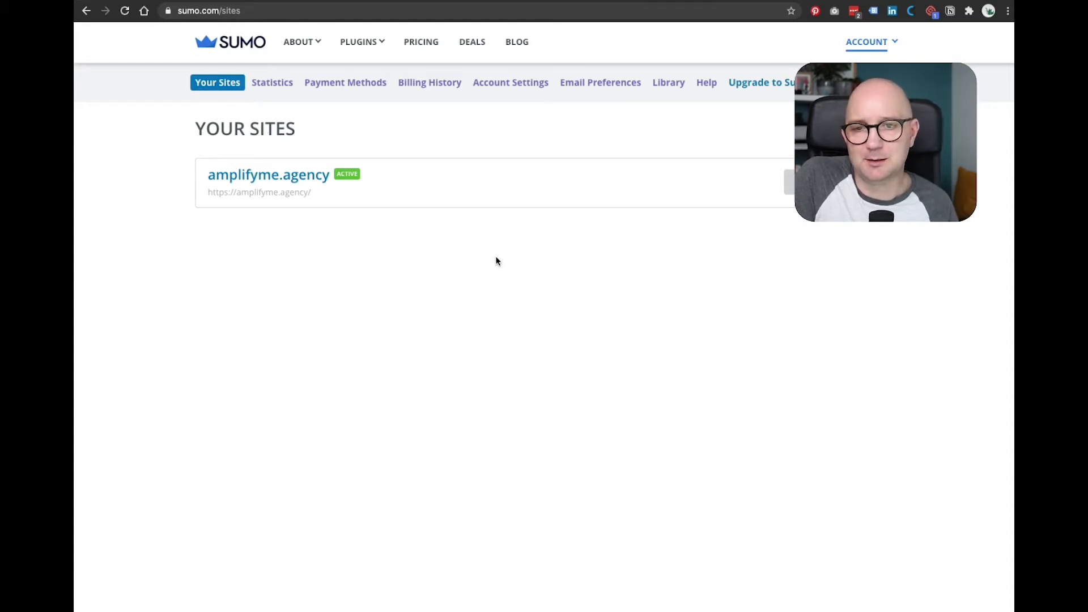
Open the Sumo showcase examples and view the List Builder Popup and Welcome Mat demos, dismissing each form.
mouse_move(305, 39)
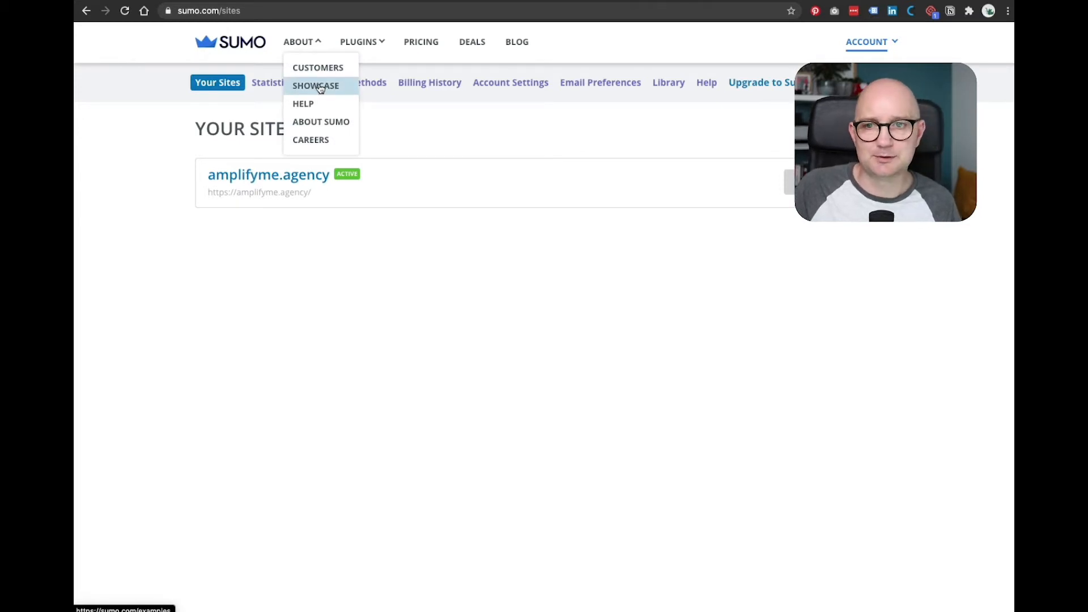
click(318, 88)
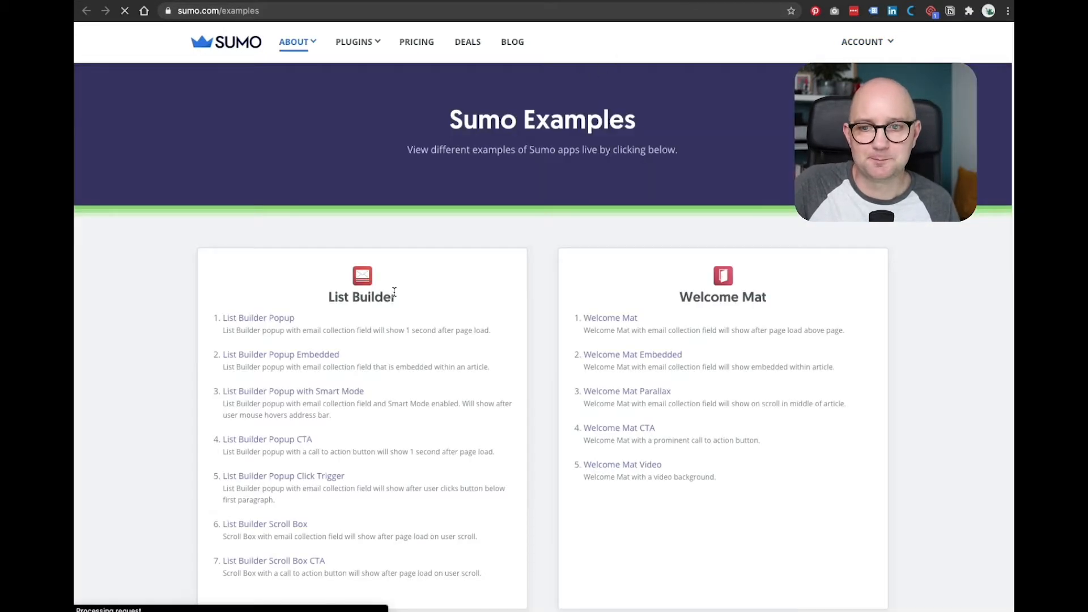
scroll(391, 291, down, 1)
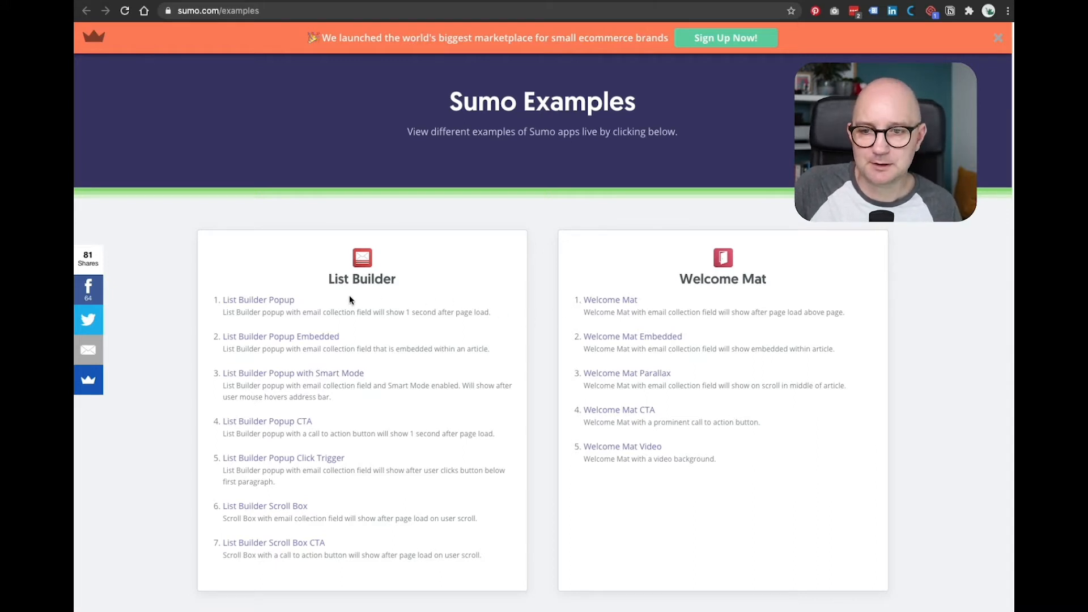
click(251, 300)
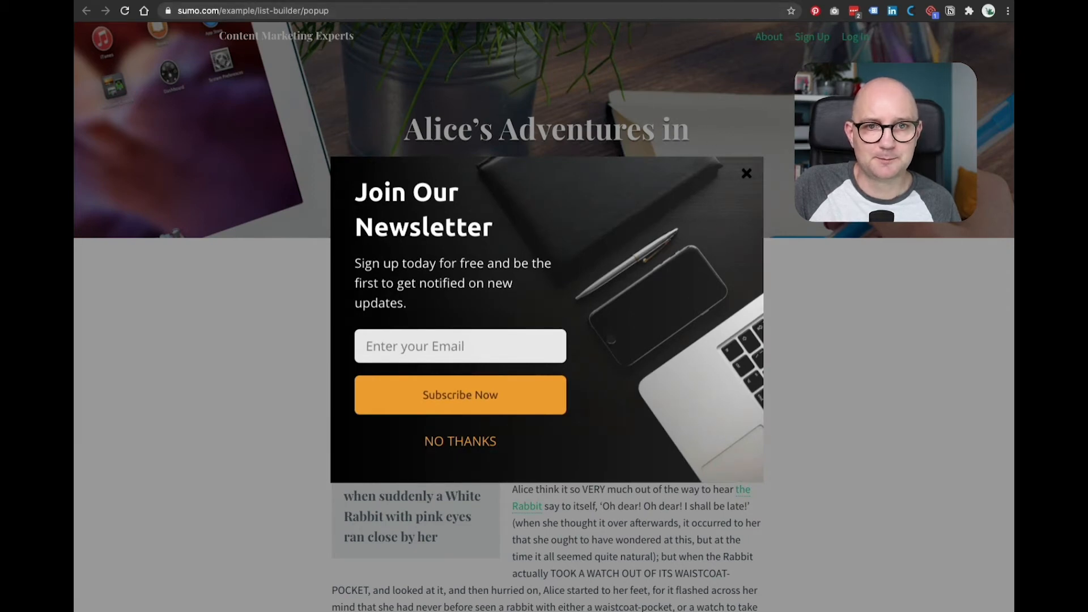
click(746, 174)
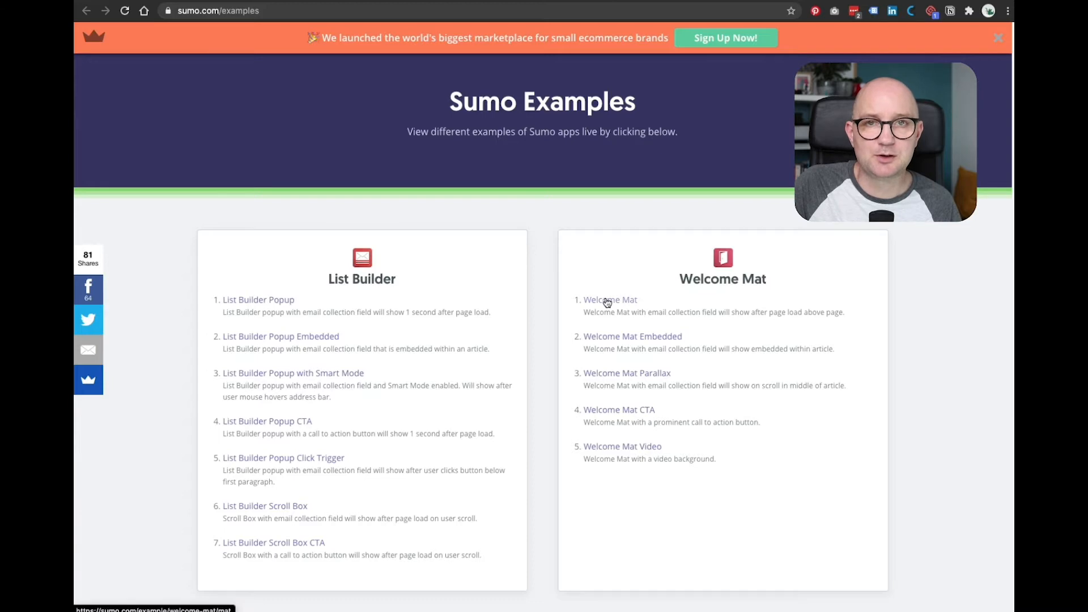
click(606, 304)
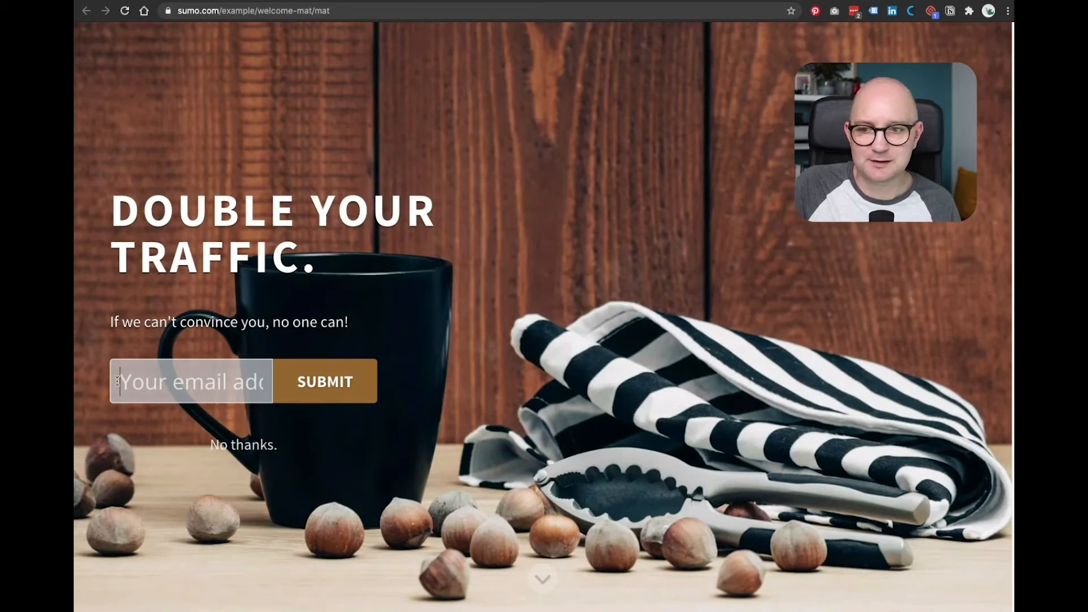
click(216, 445)
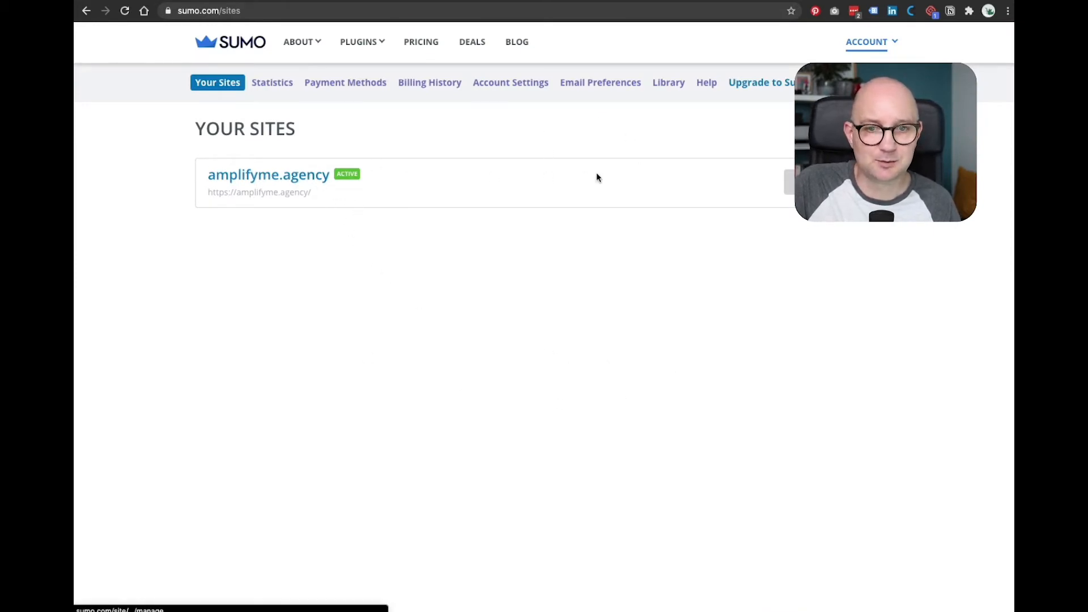
Remove the existing amplifyme.agency site from the account's site list and start adding a new site.
click(790, 182)
click(800, 287)
click(816, 286)
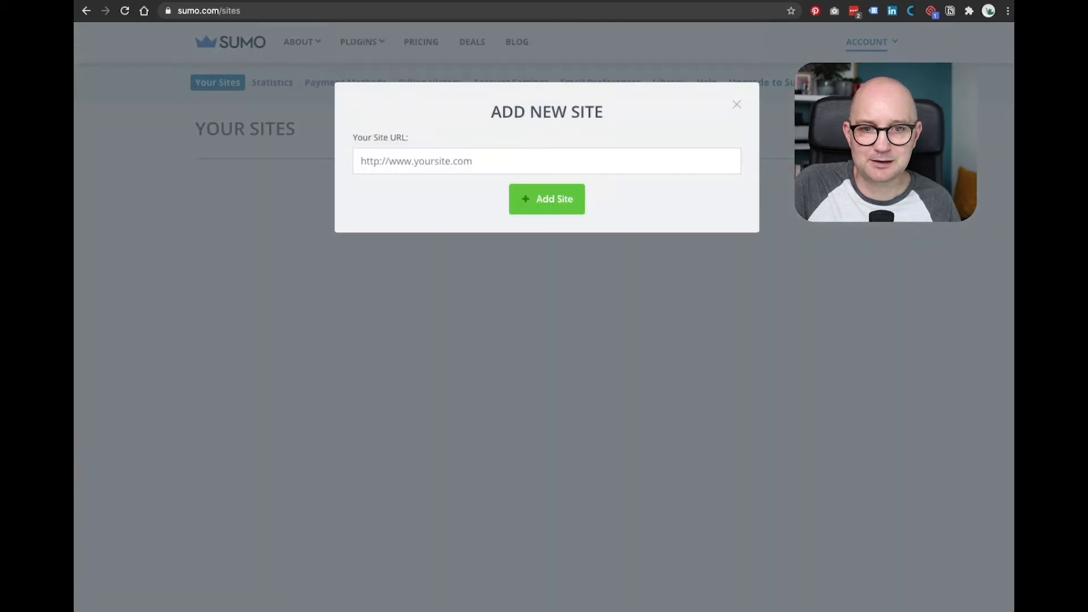
click(547, 165)
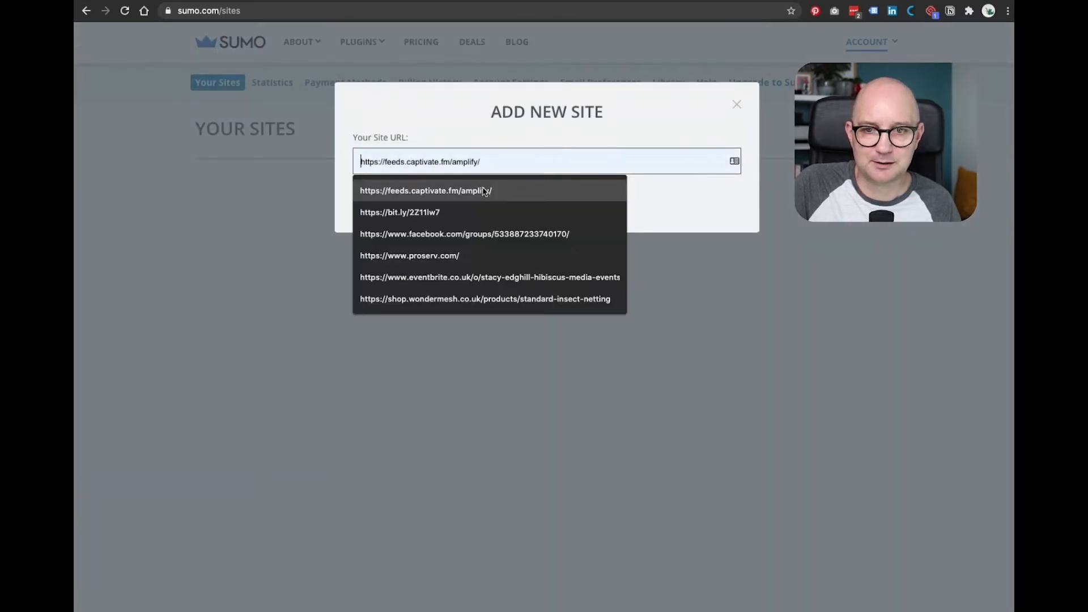
text(http://ampl)
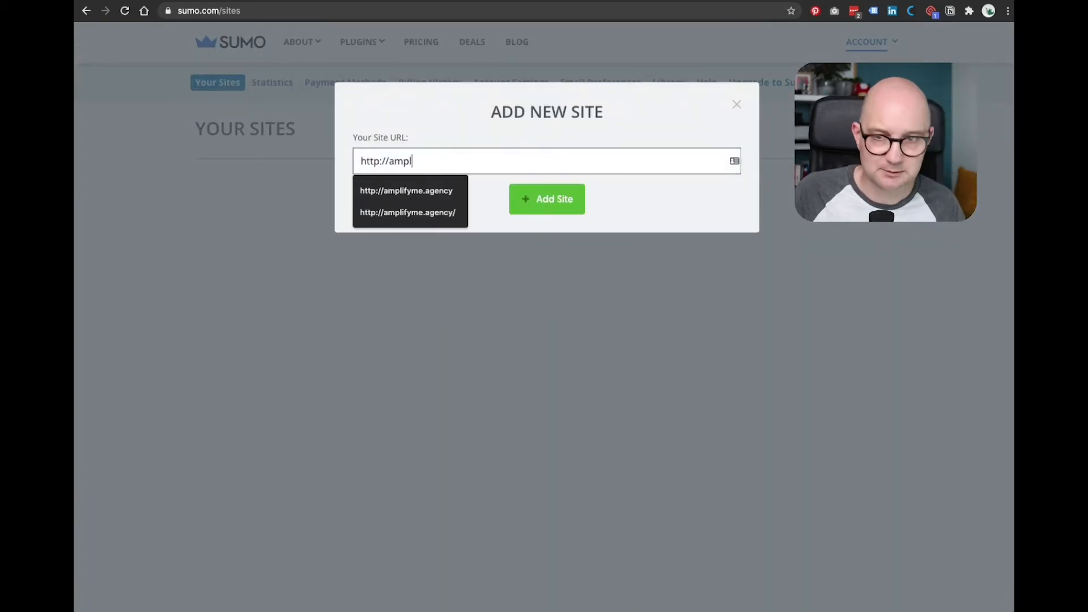
key(Down)
key(Return)
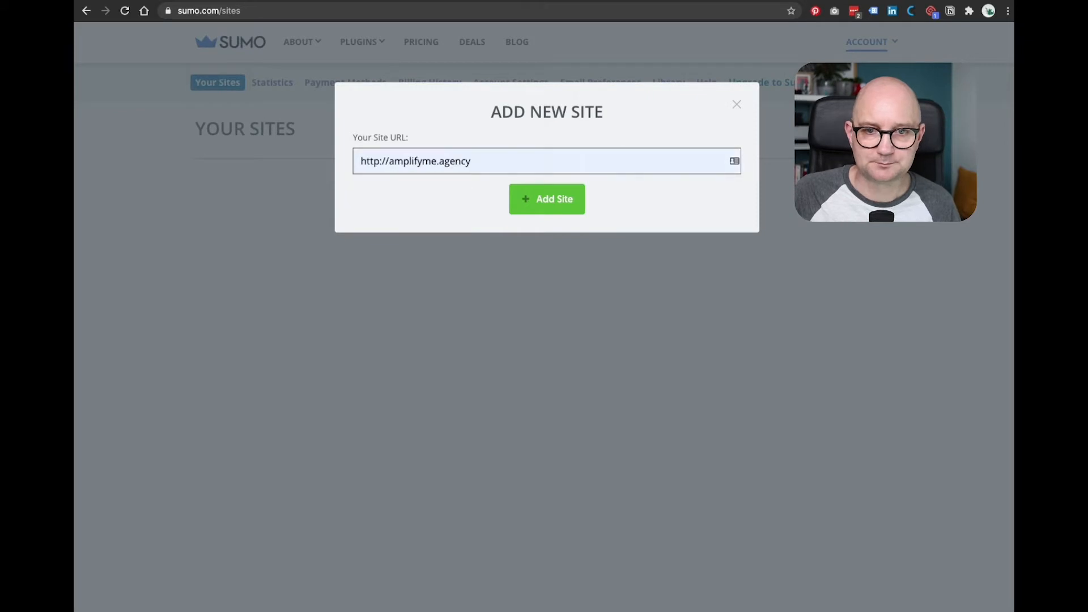
click(555, 201)
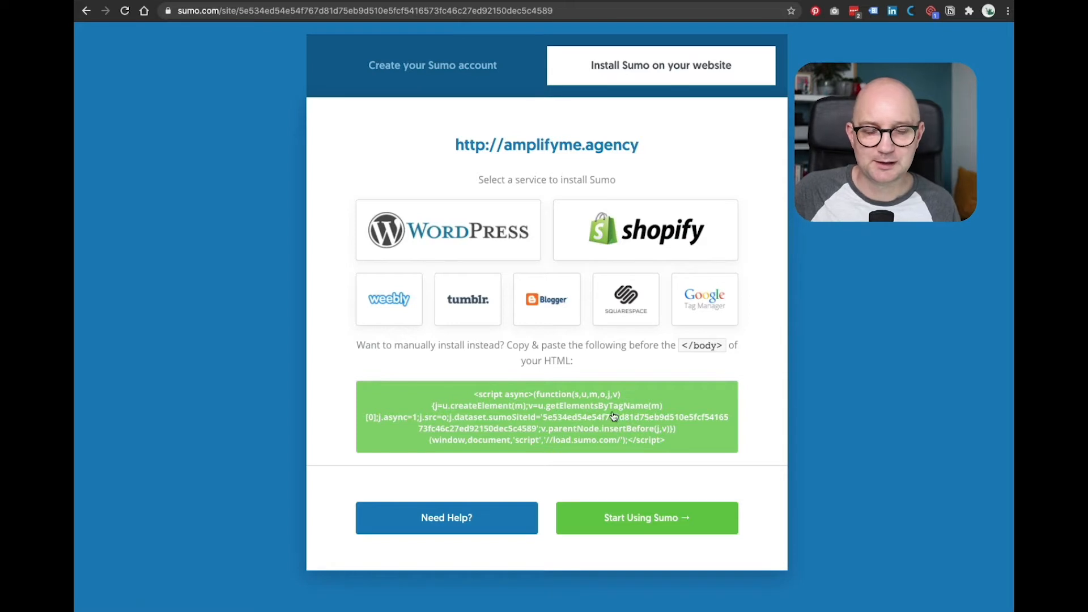
click(369, 409)
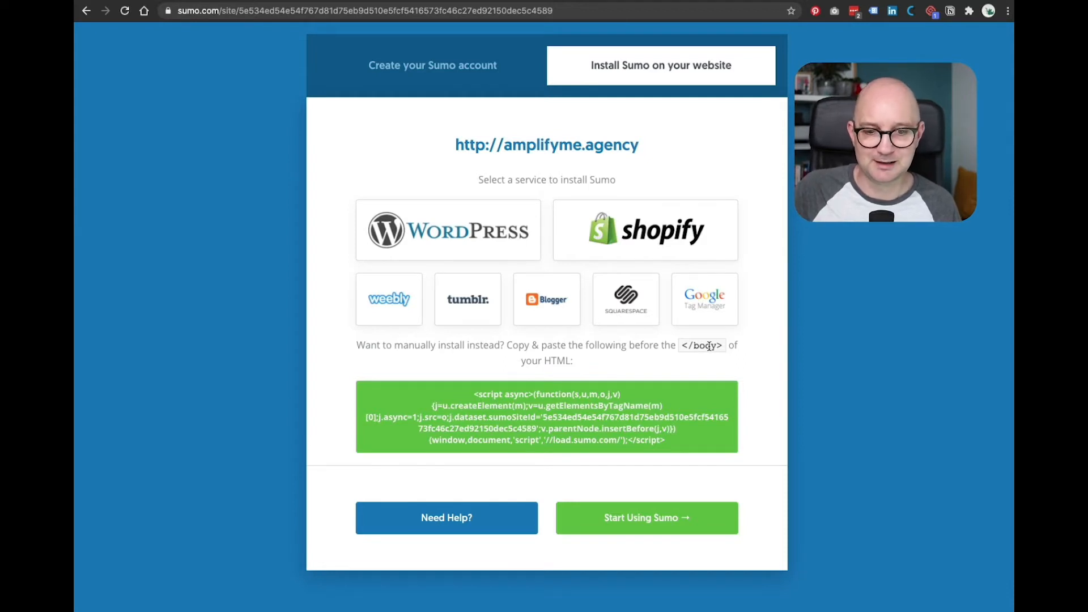
click(485, 237)
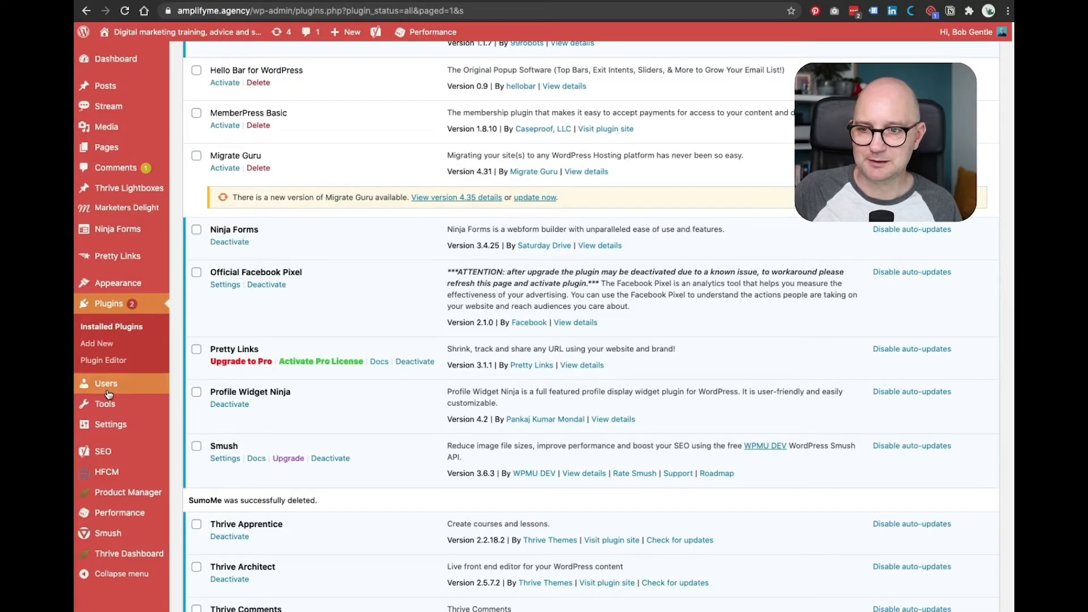
Search for "sumo" among new WordPress plugins, then install and activate "Sumo – Boost Conversion and Sales".
click(100, 304)
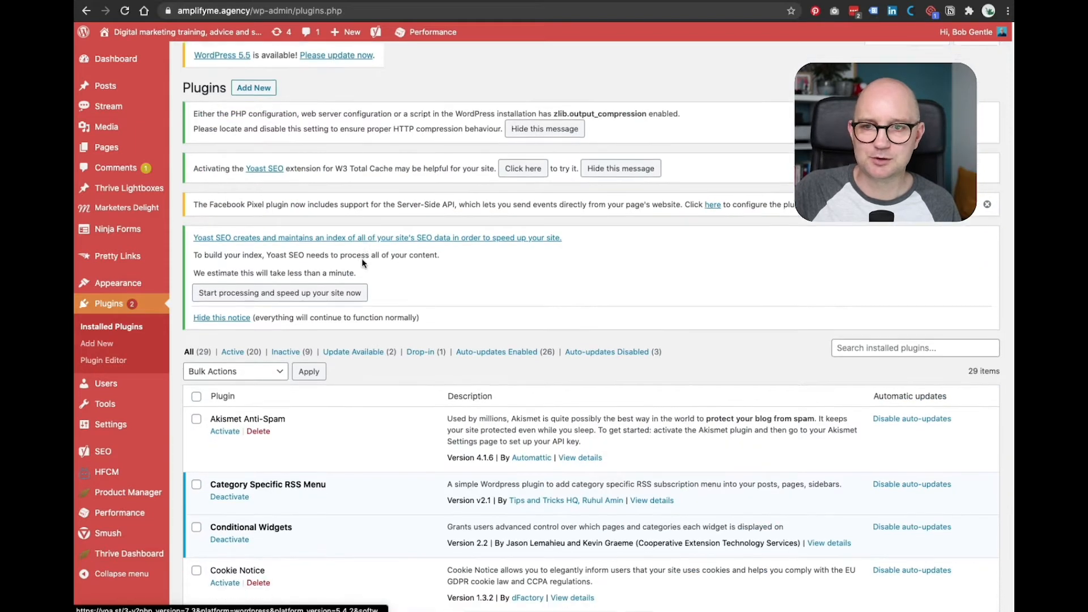
scroll(363, 260, down, 5)
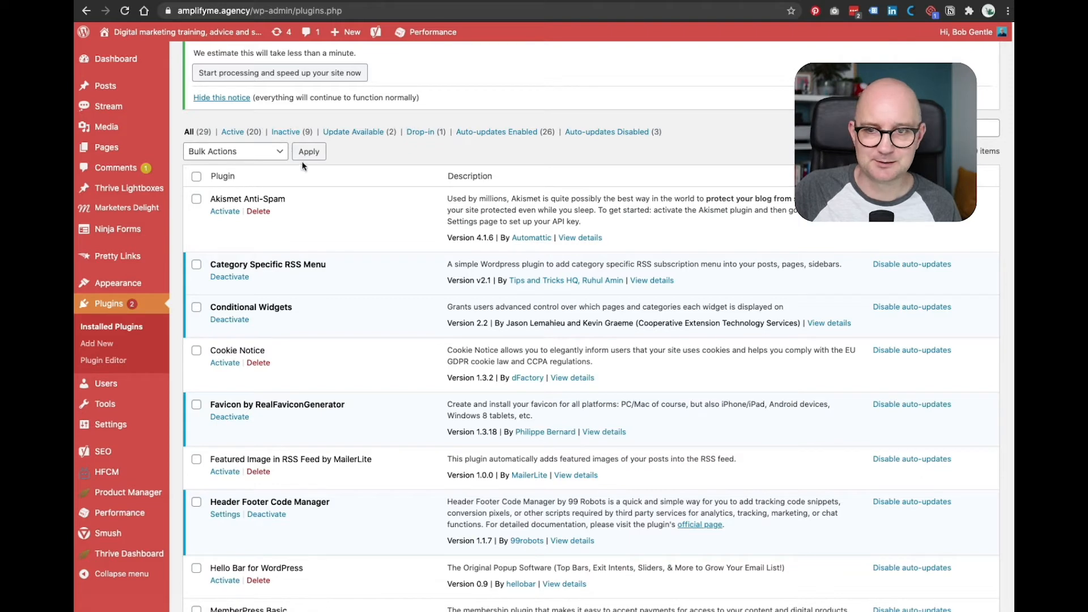
scroll(302, 165, up, 5)
click(254, 102)
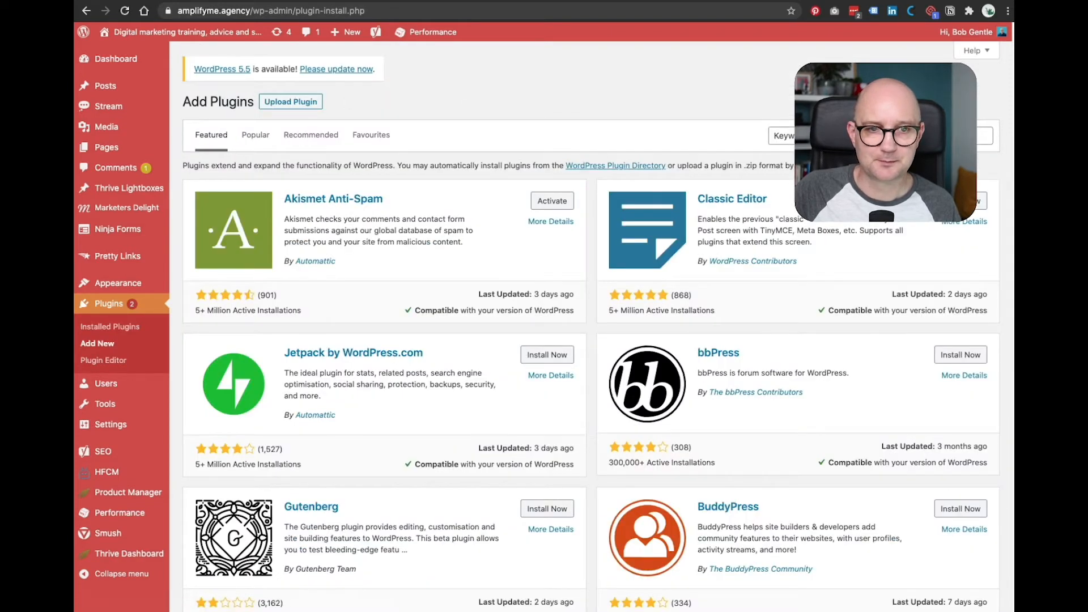
click(896, 136)
text(h)
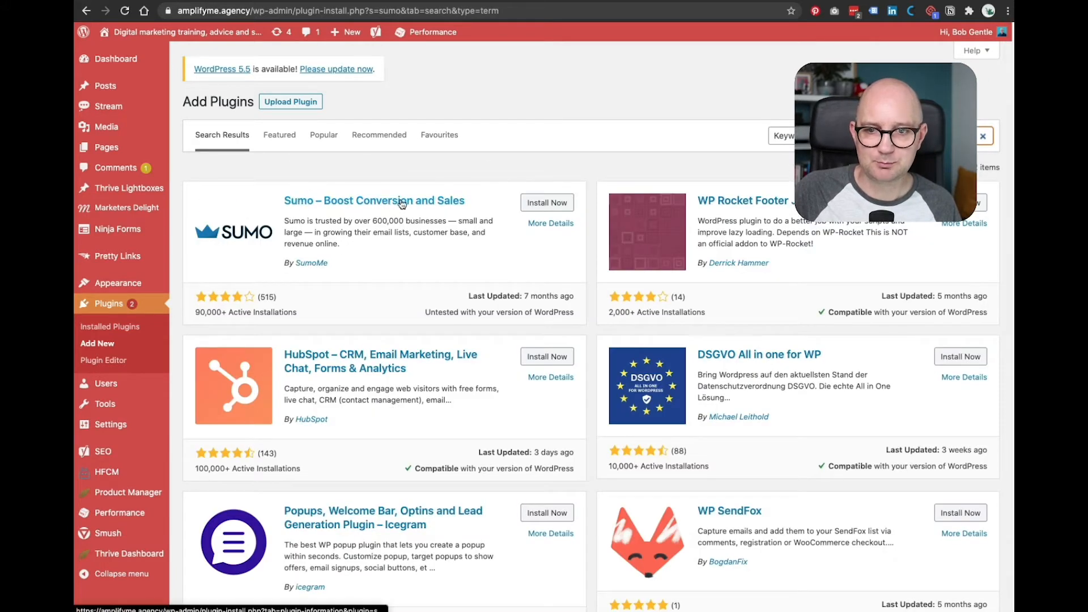
click(550, 203)
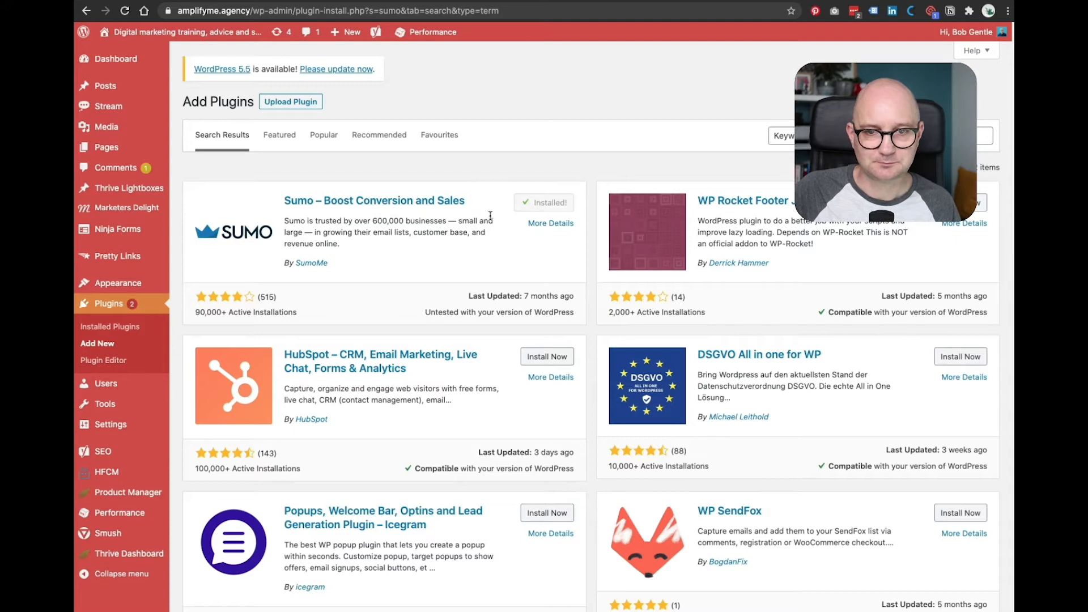
click(558, 202)
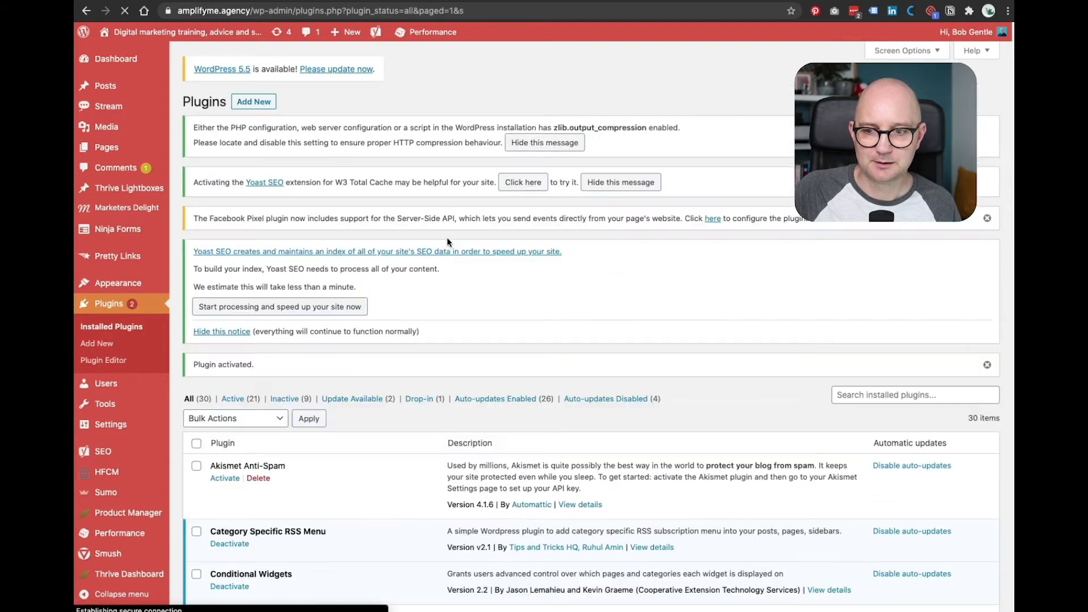
Go to the Sumo site dashboard from the activated plugin in the WordPress admin and create a new form.
click(104, 496)
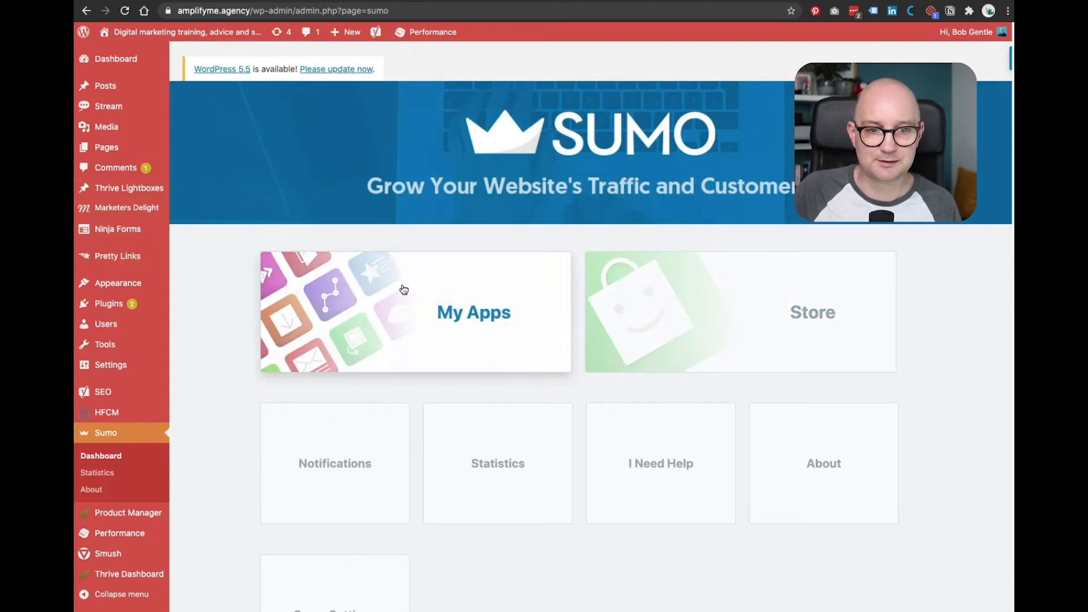
scroll(403, 288, down, 2)
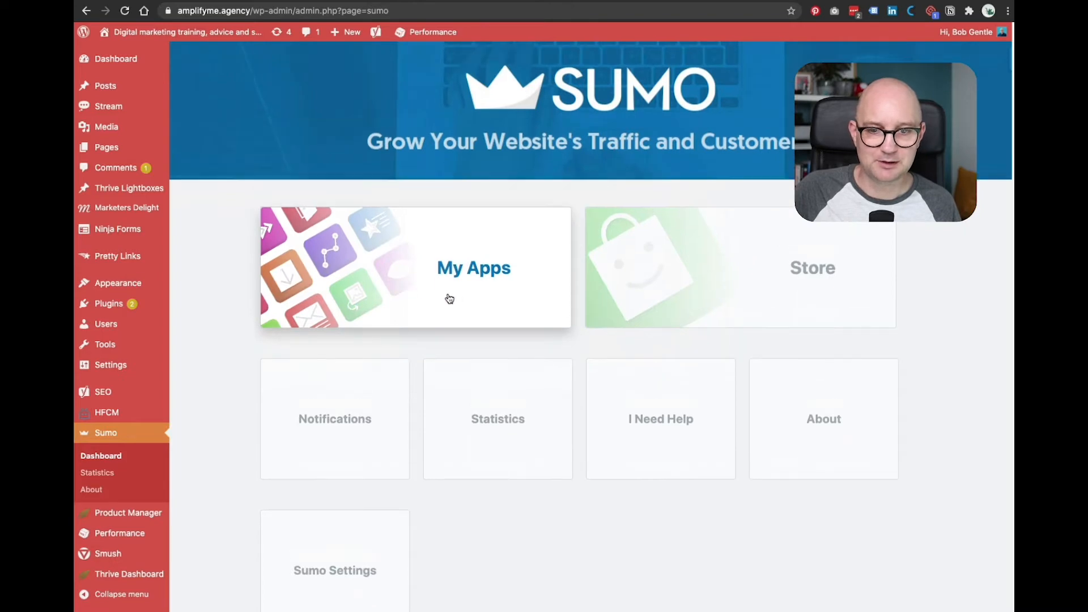
click(408, 291)
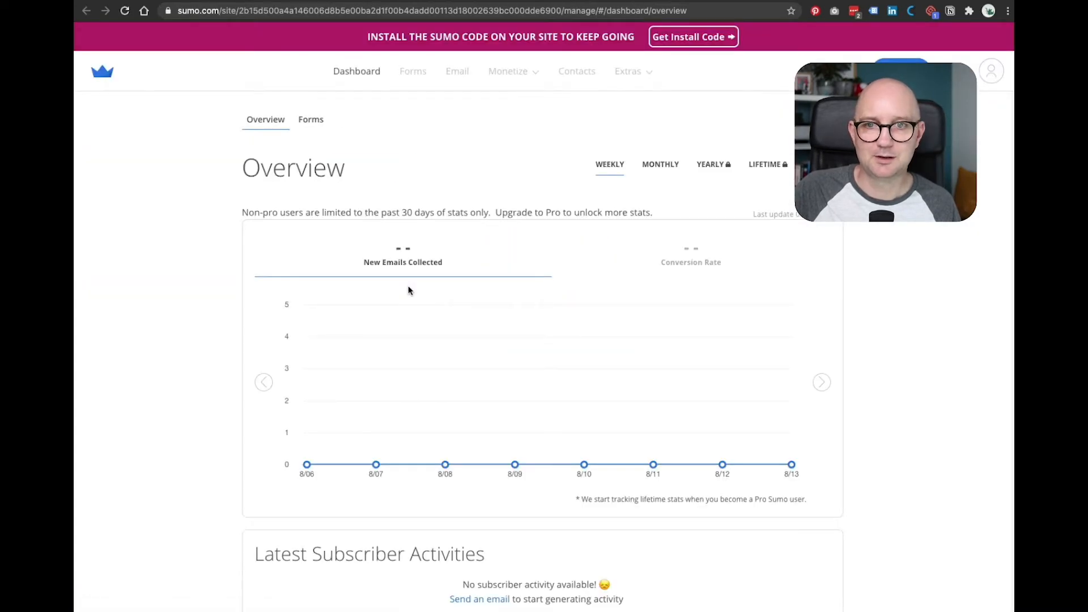
click(413, 72)
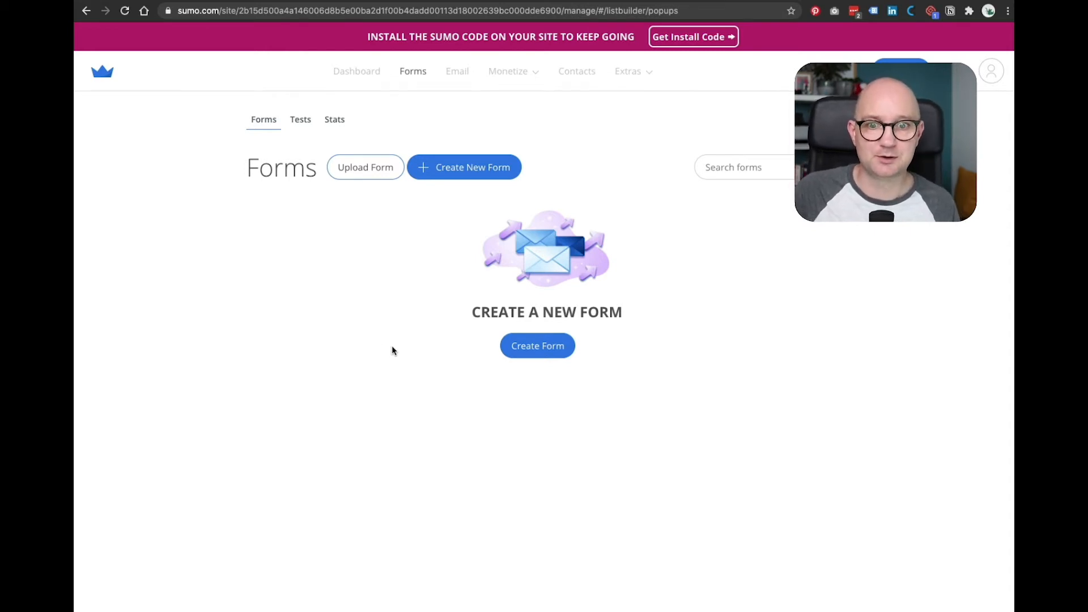
click(541, 345)
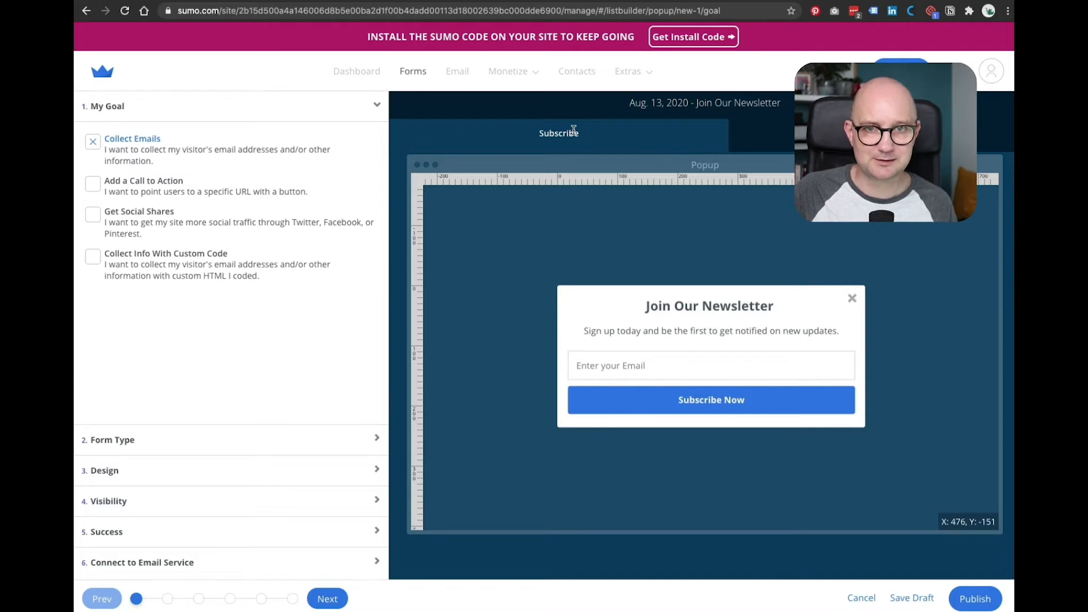
Examine the popup's Subscribe and Success previews and its Form Type and Design settings.
click(857, 134)
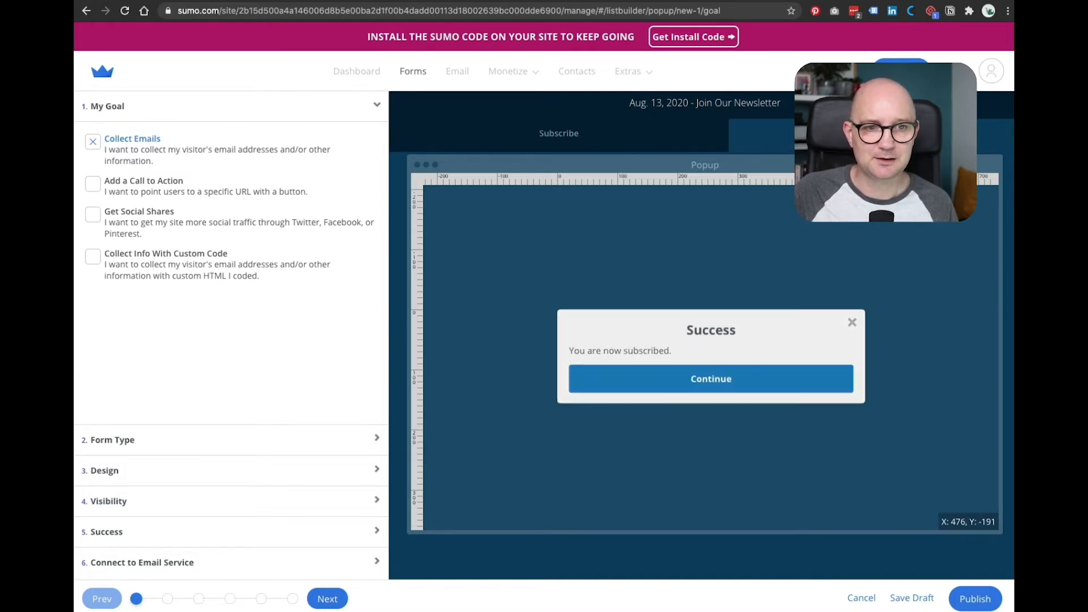
click(574, 134)
click(855, 134)
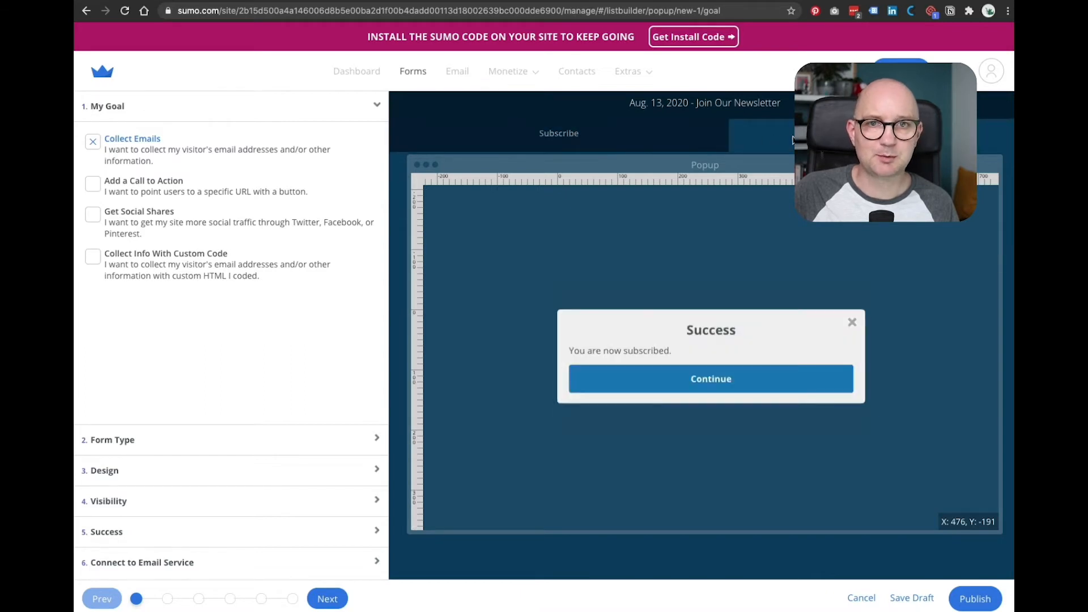
click(595, 139)
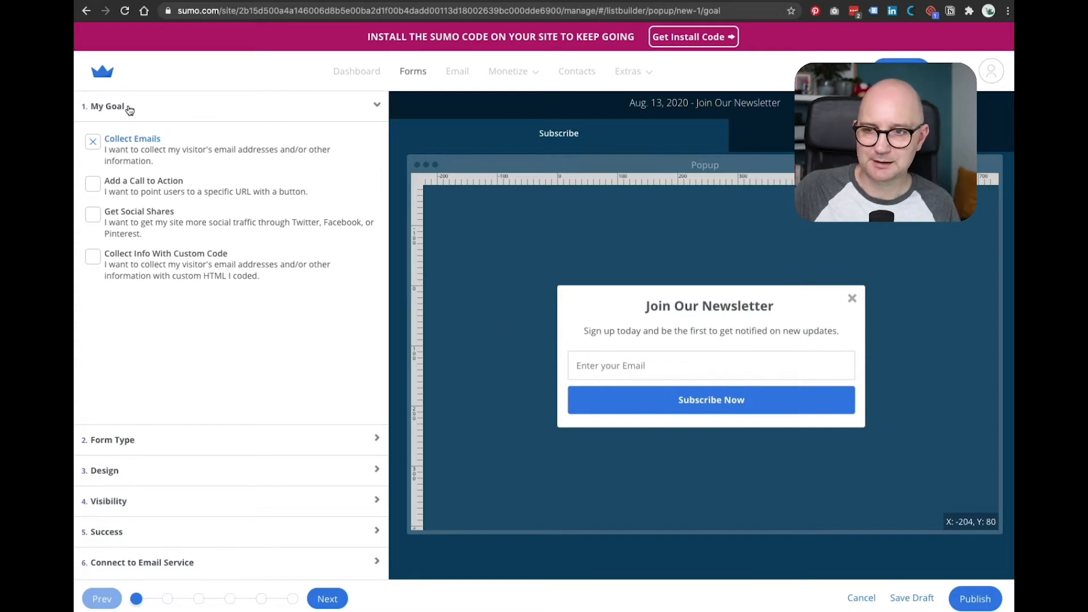
click(136, 441)
click(139, 475)
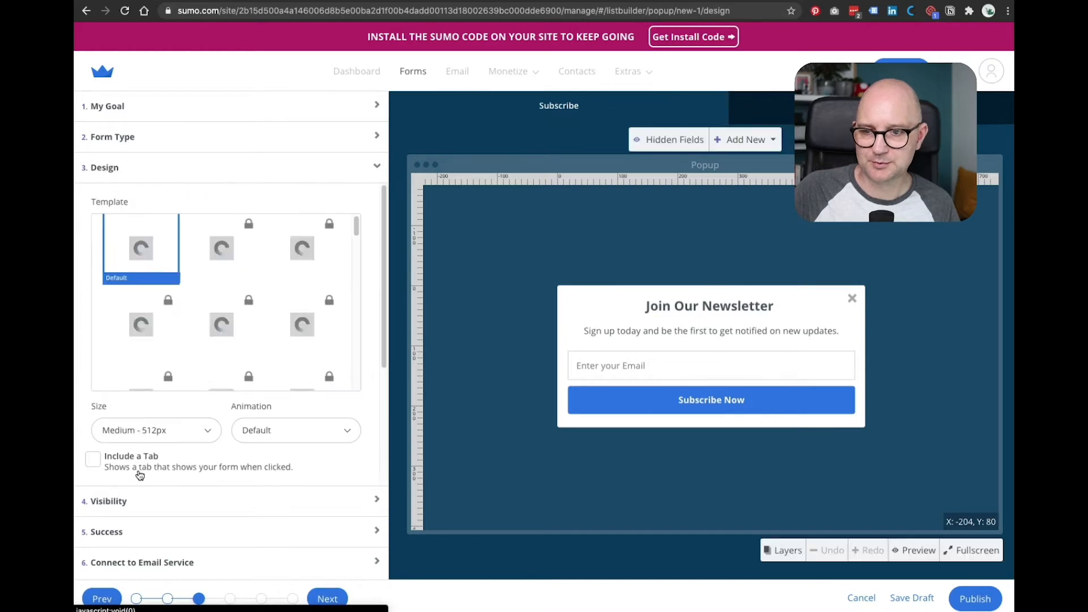
Set the form's visibility to Manual Mode with a timed popup set to "always show", and publish the form.
click(146, 500)
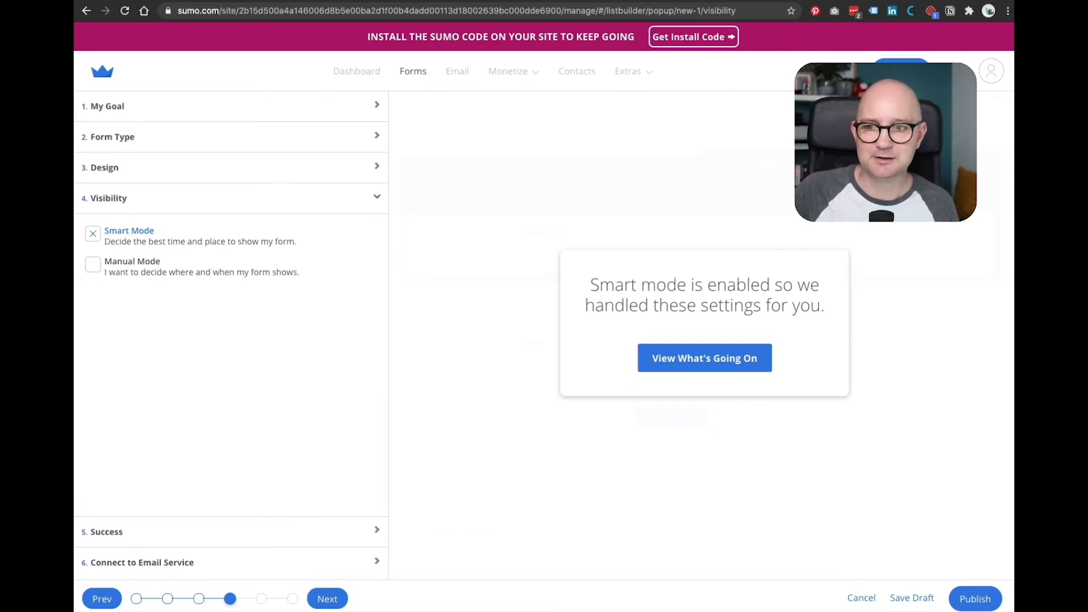
click(94, 268)
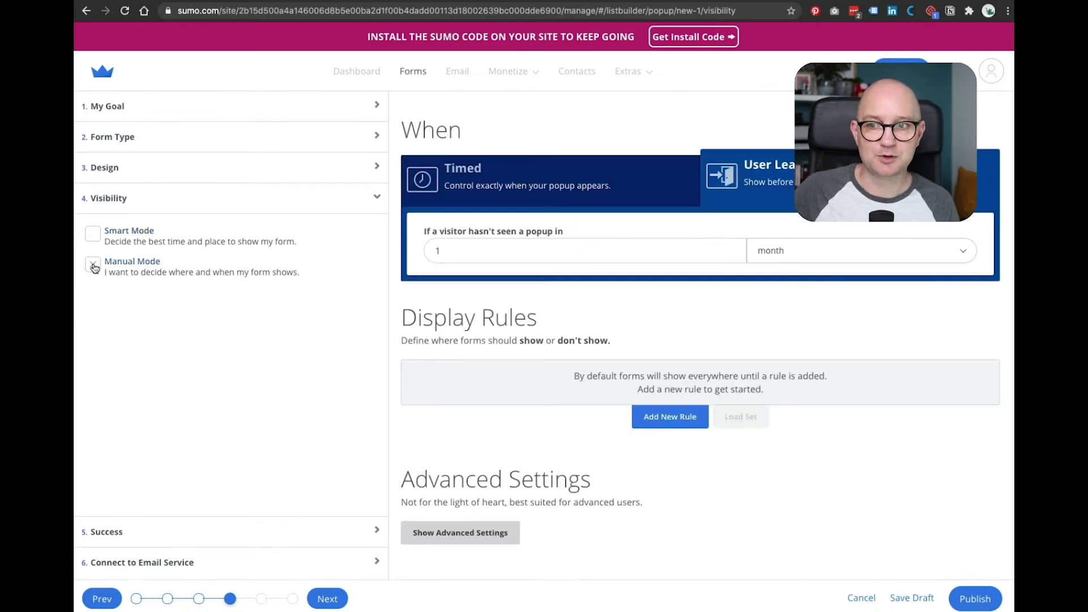
click(797, 260)
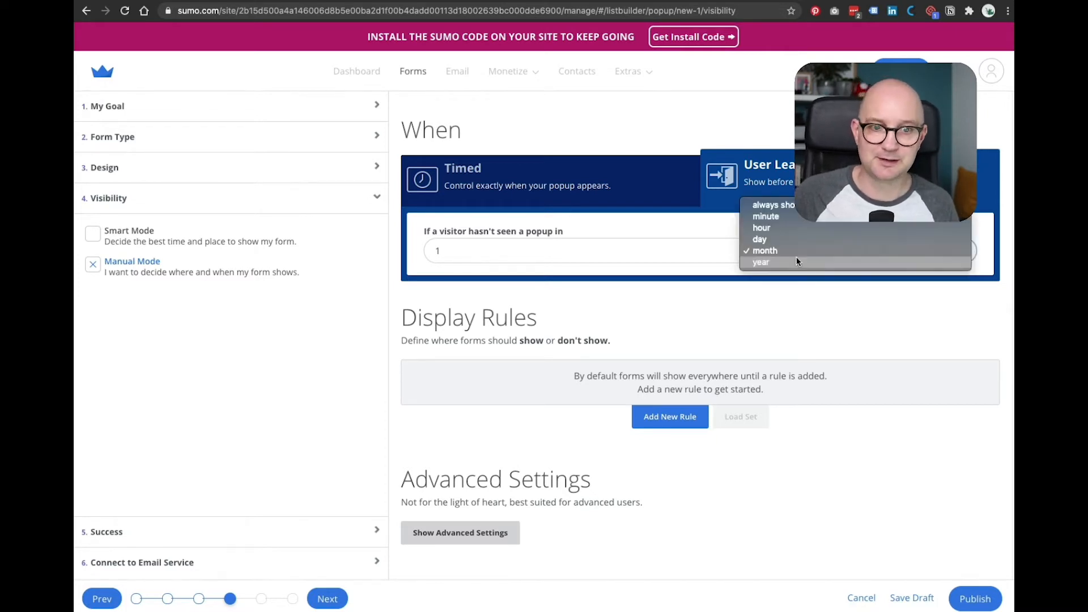
click(786, 206)
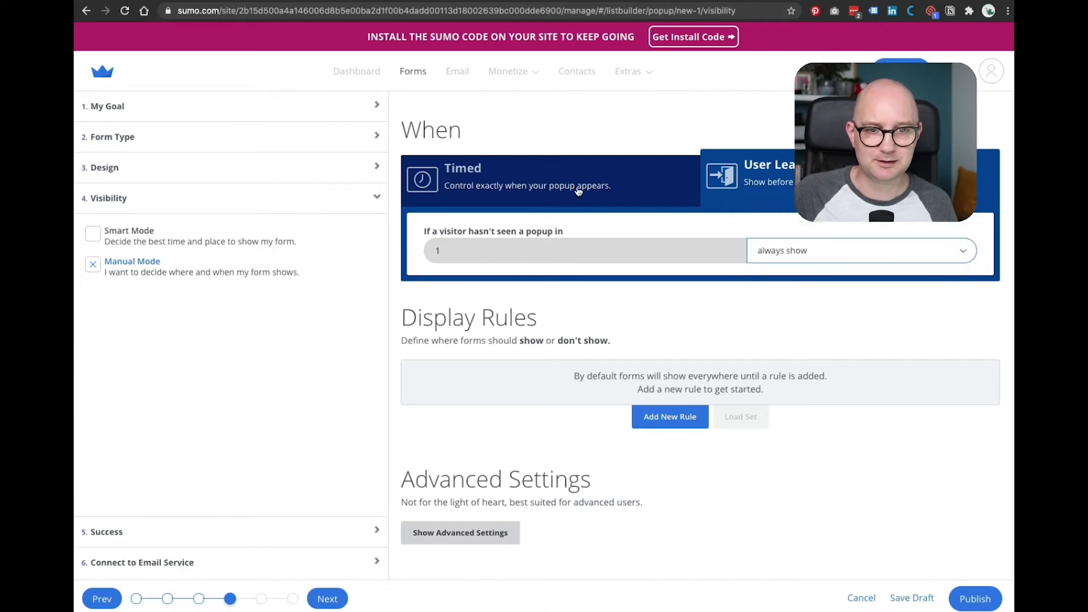
click(542, 188)
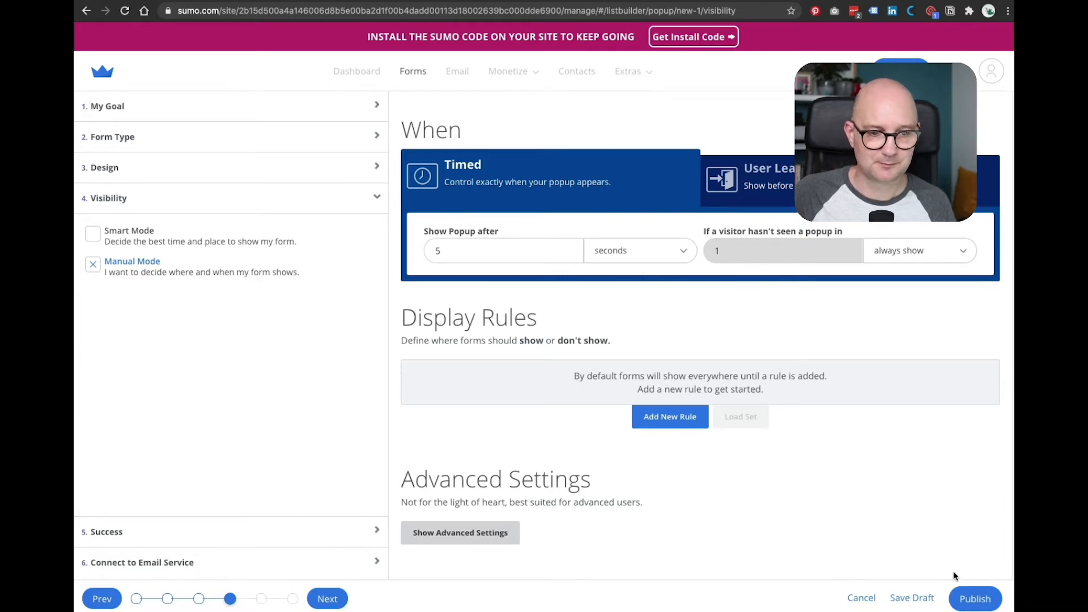
click(974, 599)
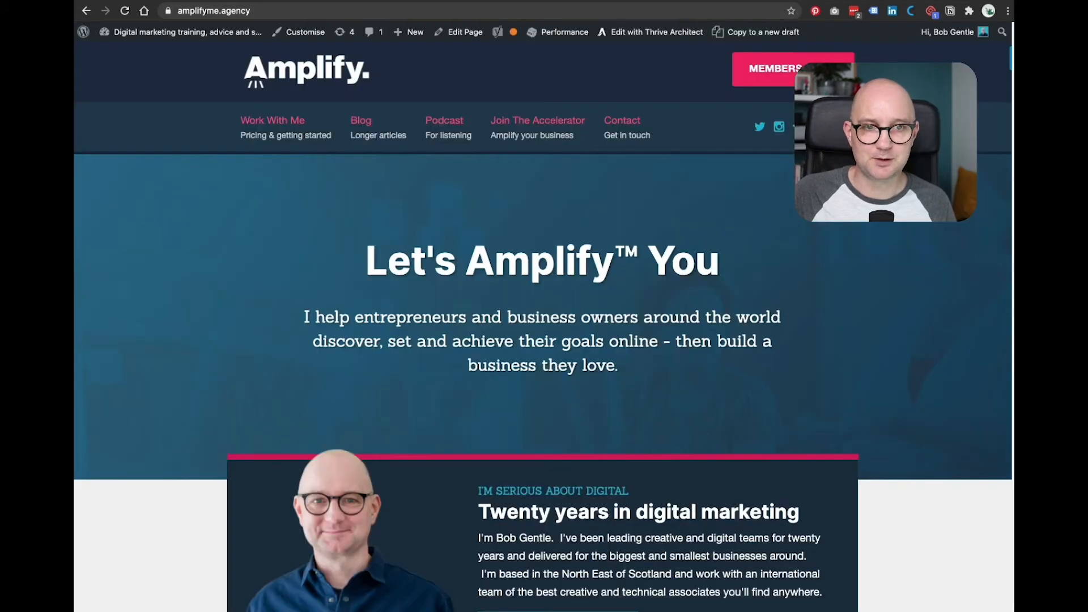
Reload the amplifyme.agency homepage to check the published popup.
click(124, 11)
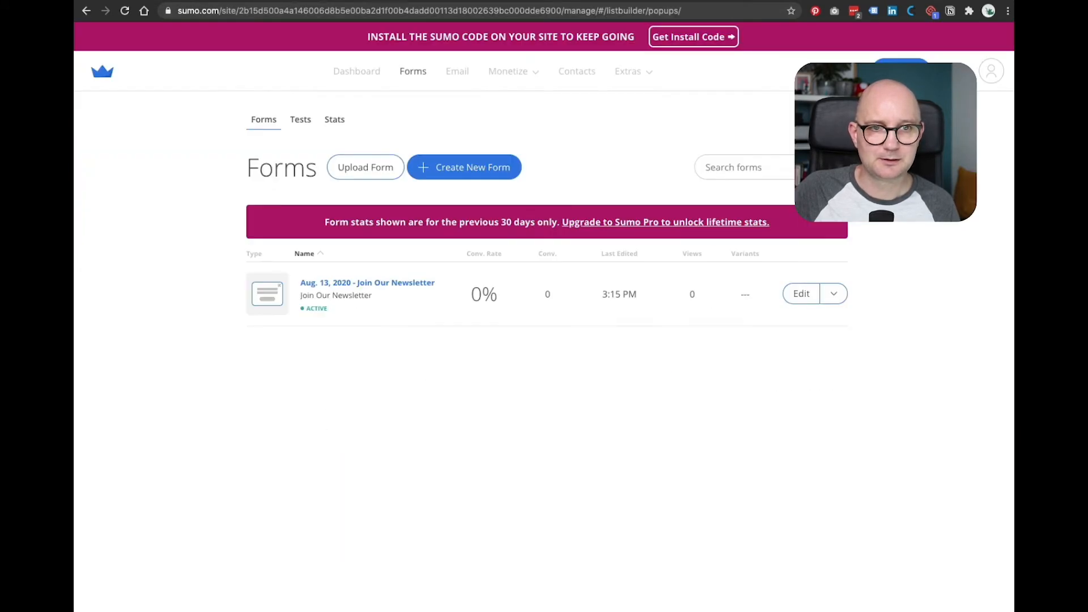
Edit the "Join Our Newsletter" form in Sumo and set the Subscribe Now button's background to pink (RGB 224, 42, 131).
click(800, 293)
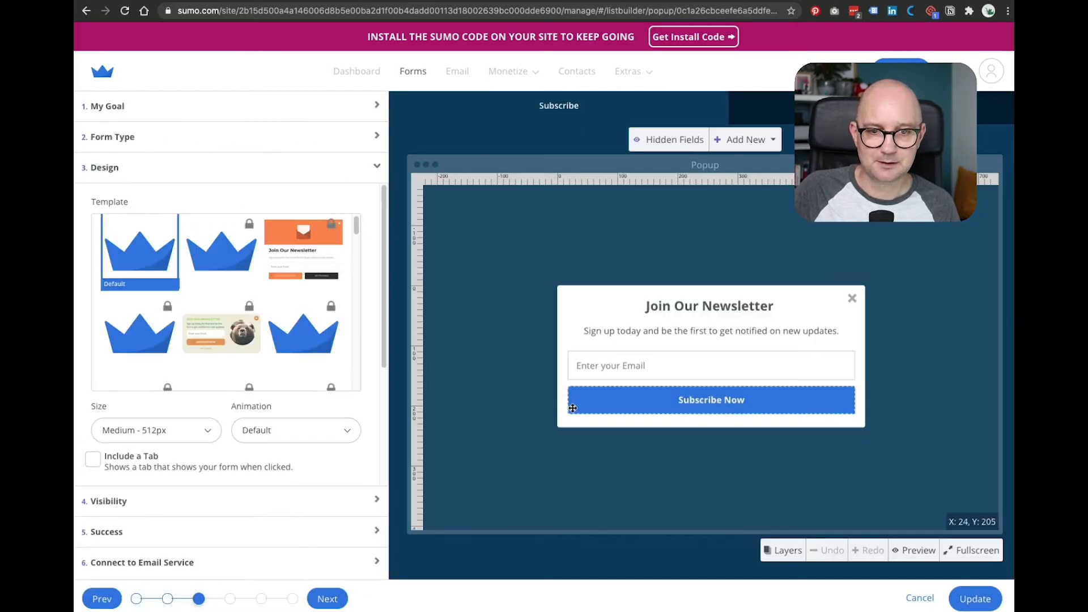
click(571, 403)
scroll(243, 454, down, 1)
scroll(242, 454, down, 8)
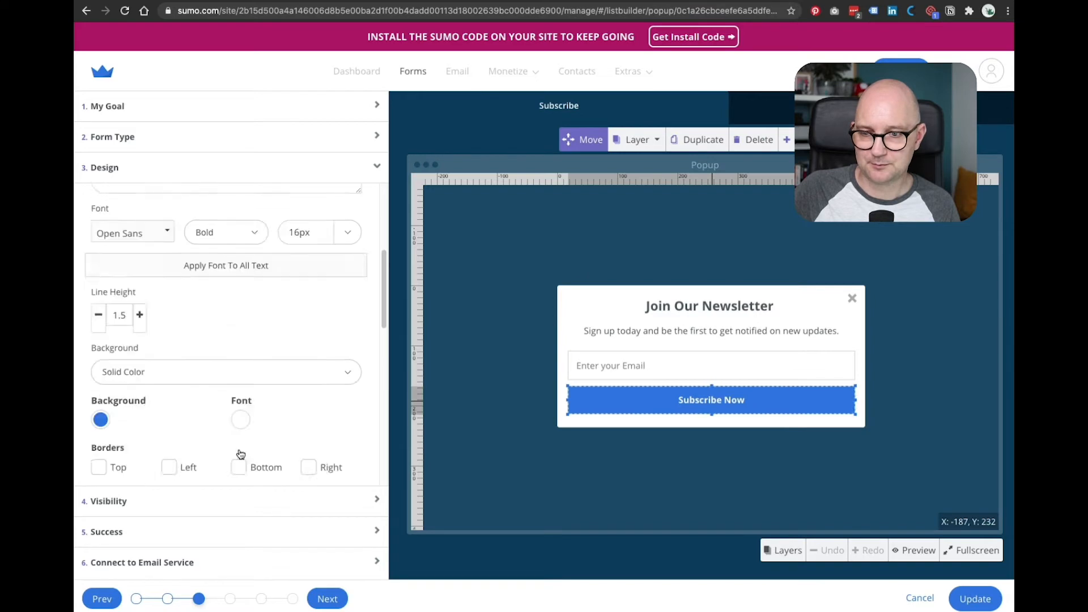
click(100, 214)
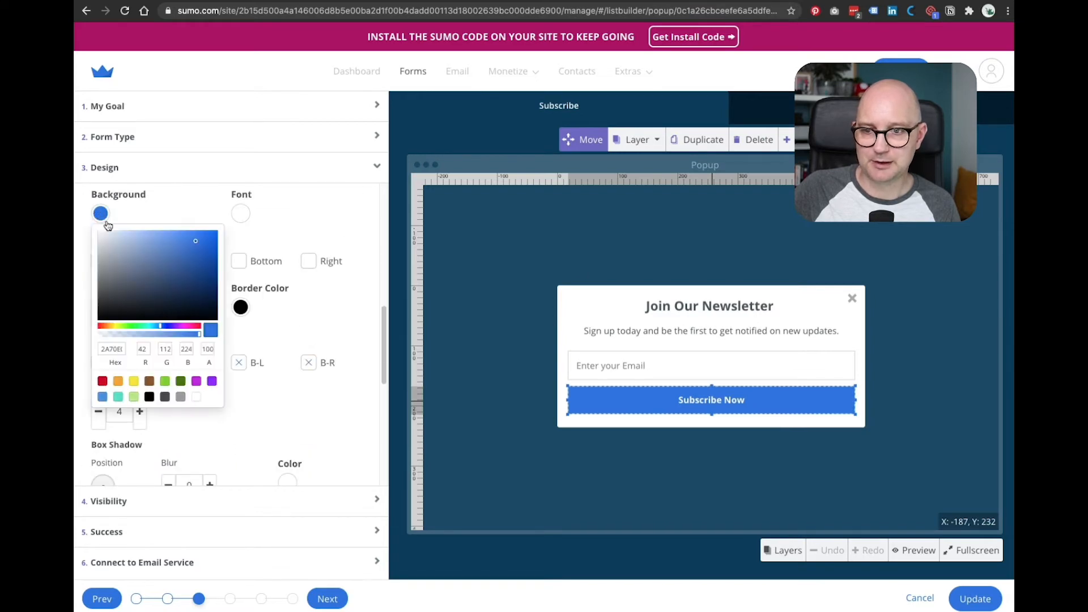
drag(176, 328, 194, 327)
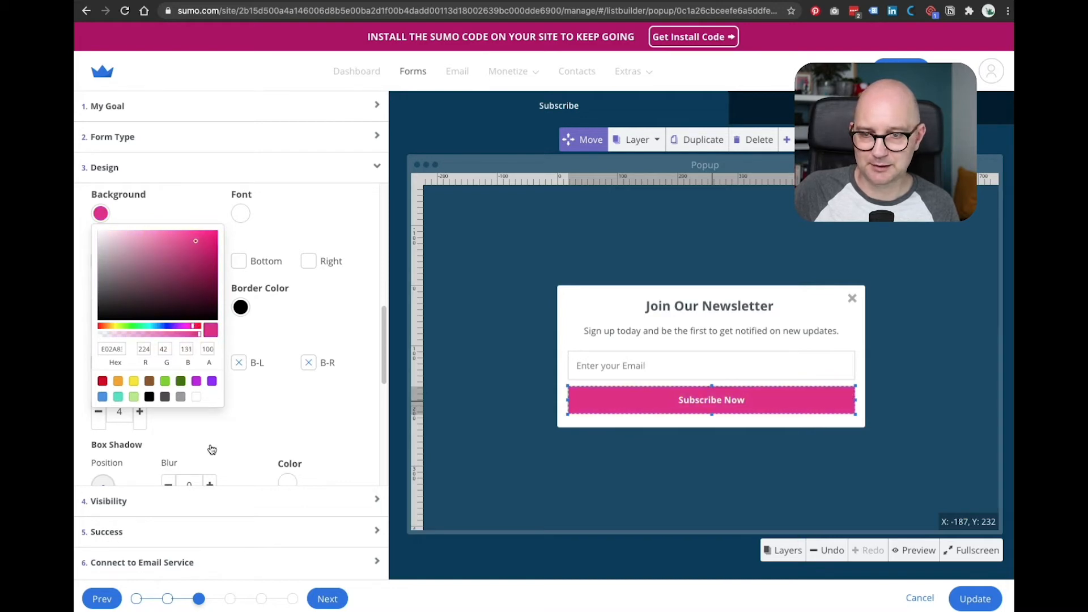
Browse the fonts available for the popup's "Join Our Newsletter" heading.
click(713, 304)
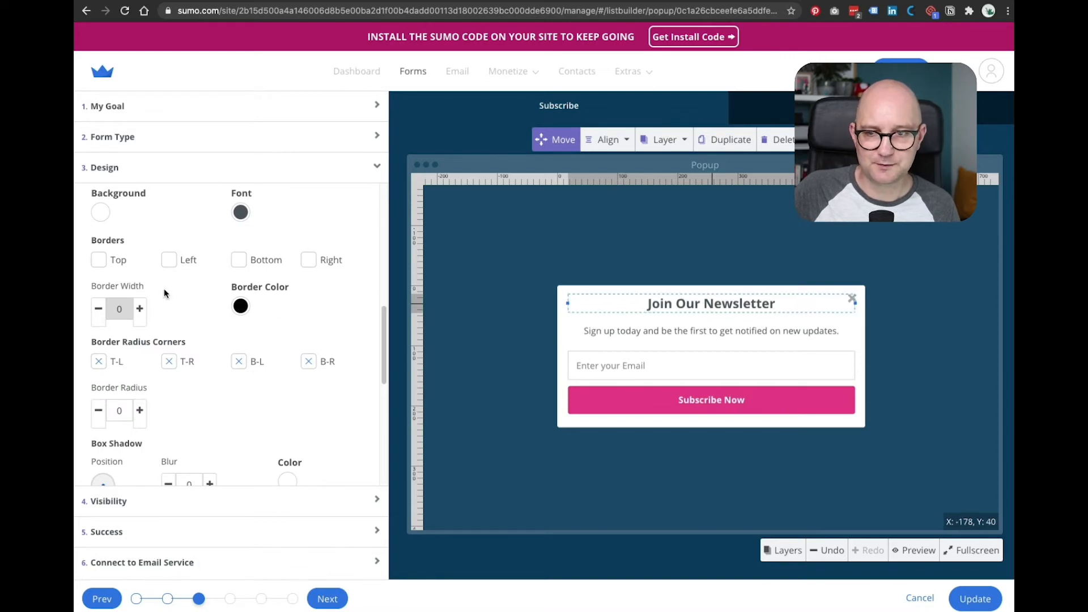
scroll(163, 238, up, 5)
click(165, 241)
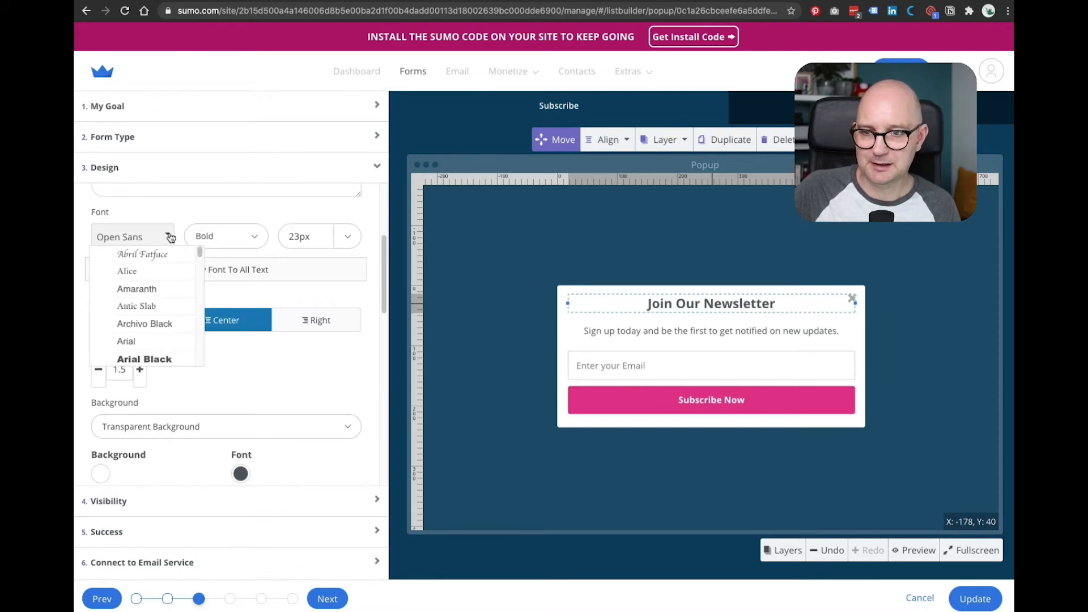
scroll(156, 301, down, 3)
scroll(157, 307, down, 10)
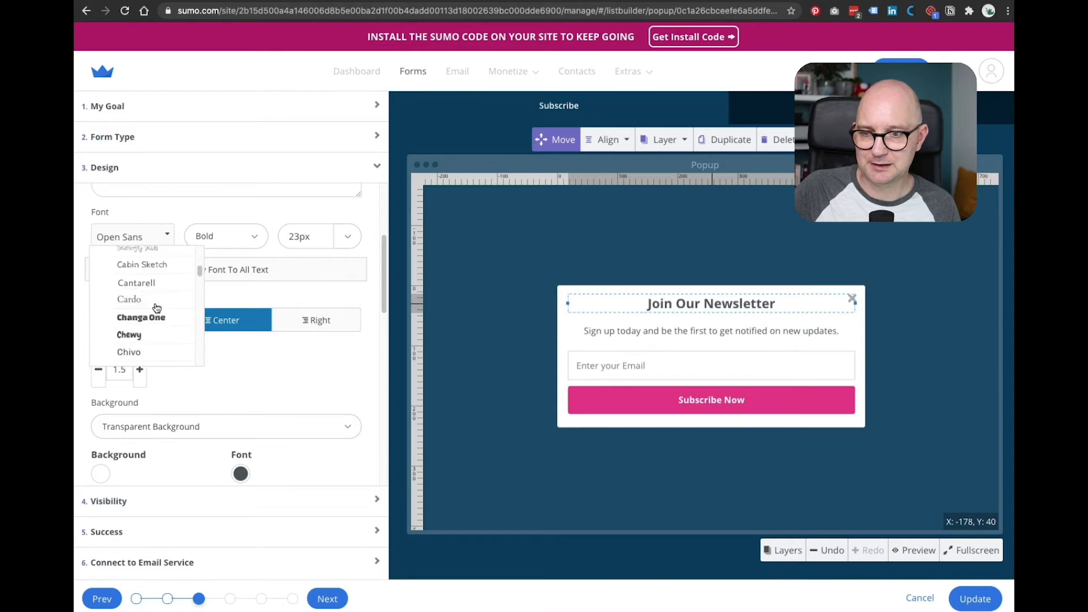
scroll(157, 308, up, 2)
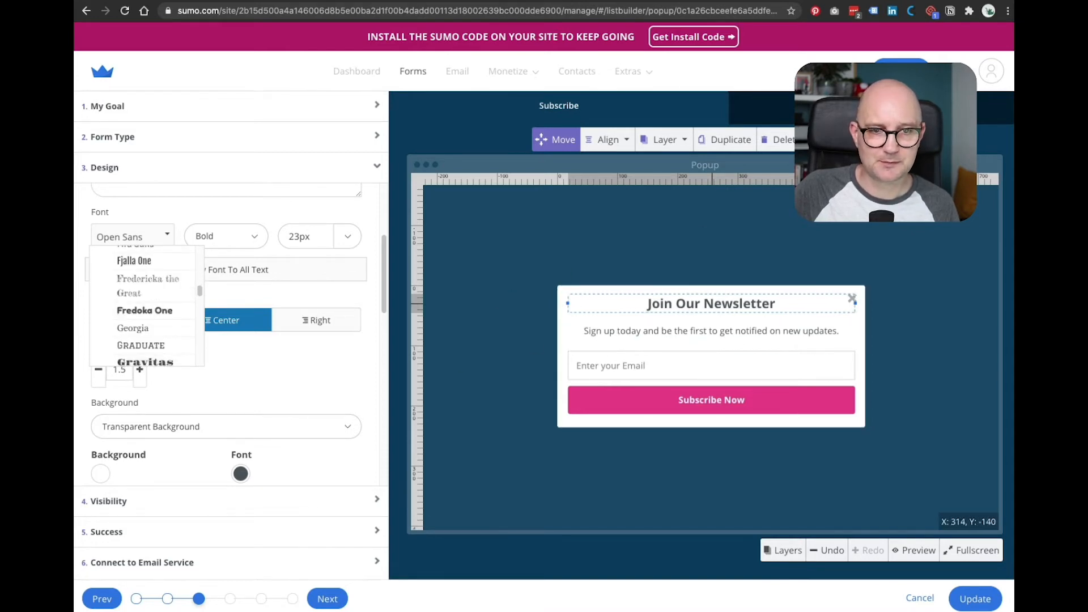
Make the popup box taller and rearrange its elements, leaving a gap between the heading and the sign-up text, email field and button.
click(607, 430)
drag(710, 429, 710, 485)
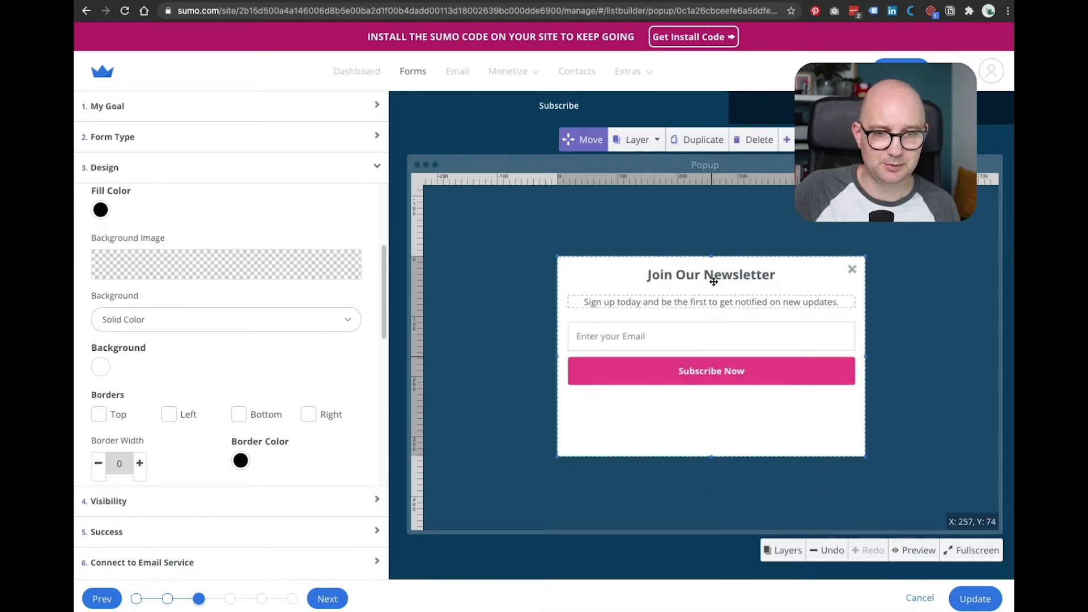
drag(712, 256, 707, 235)
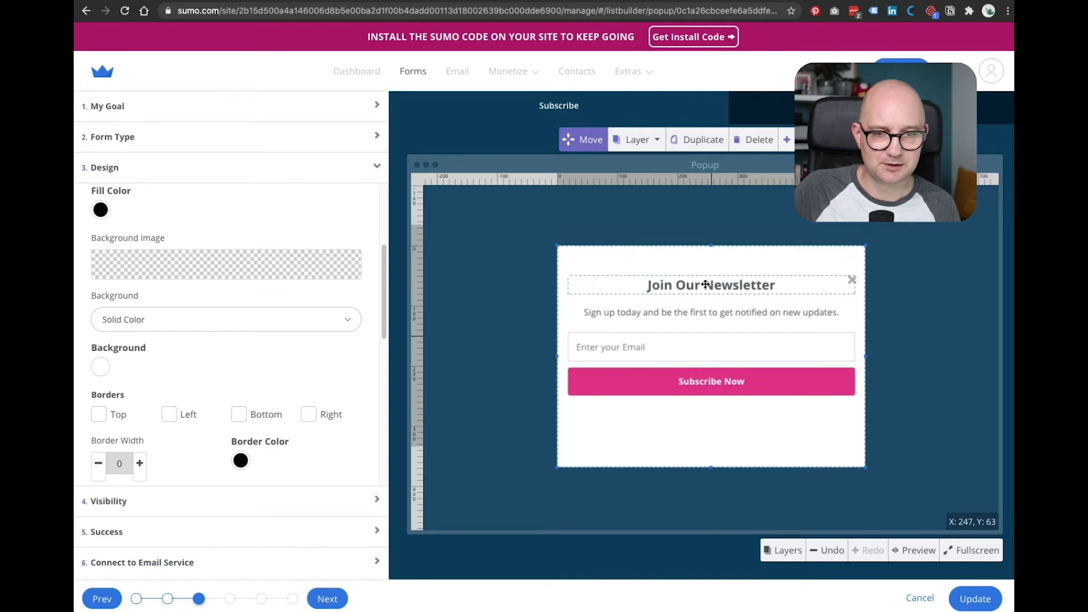
drag(706, 284, 704, 261)
drag(709, 382, 712, 460)
drag(692, 357, 696, 424)
drag(699, 312, 697, 385)
Add an image element to the popup.
click(825, 140)
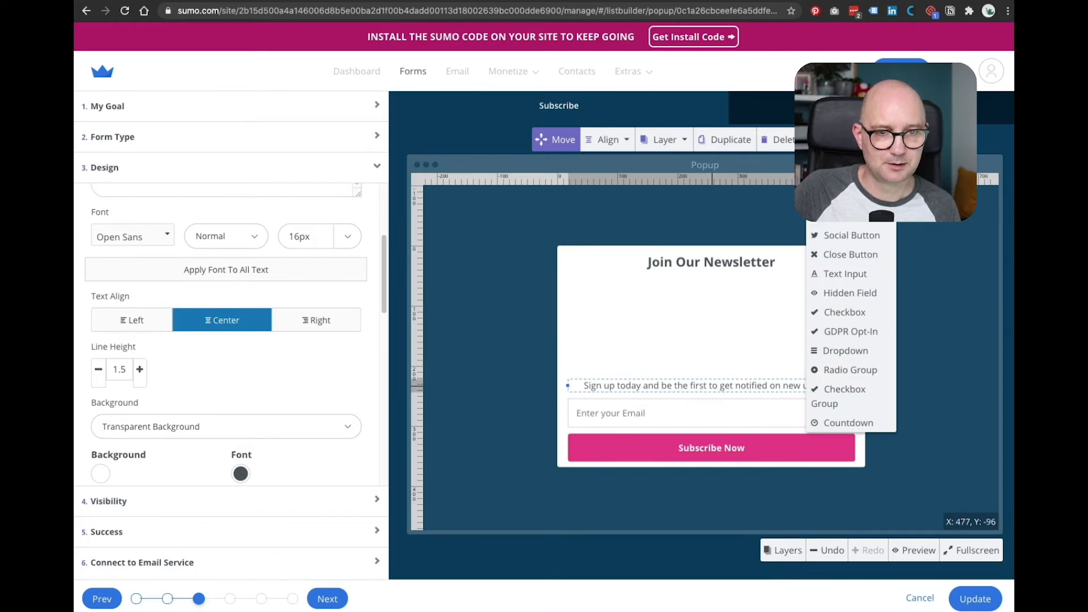
click(842, 218)
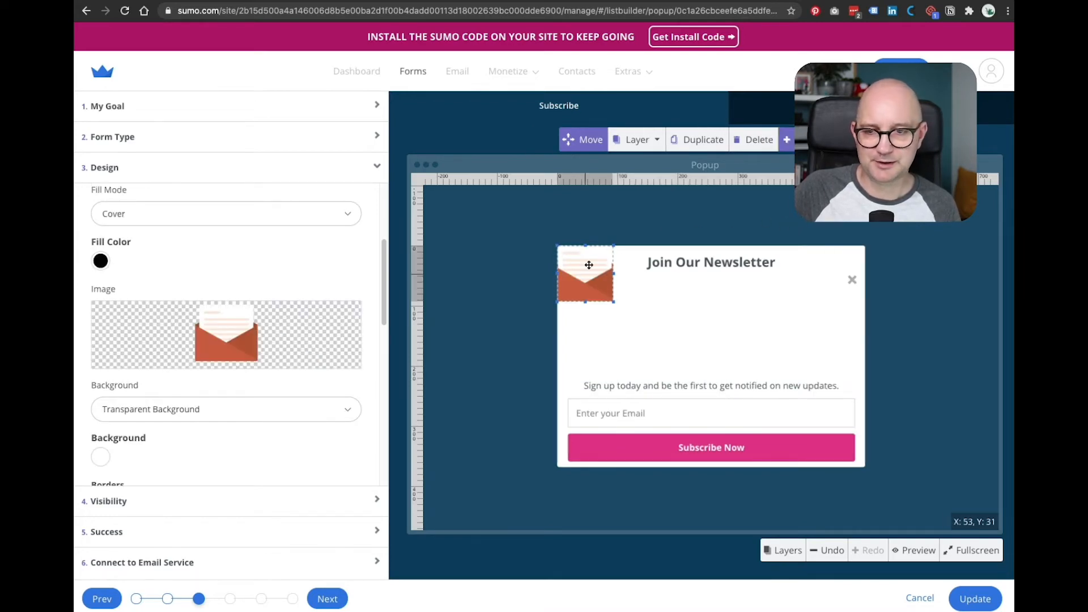
Browse the available replacement images for the popup's picture, including the Stock folder, and keep the envelope.
click(234, 333)
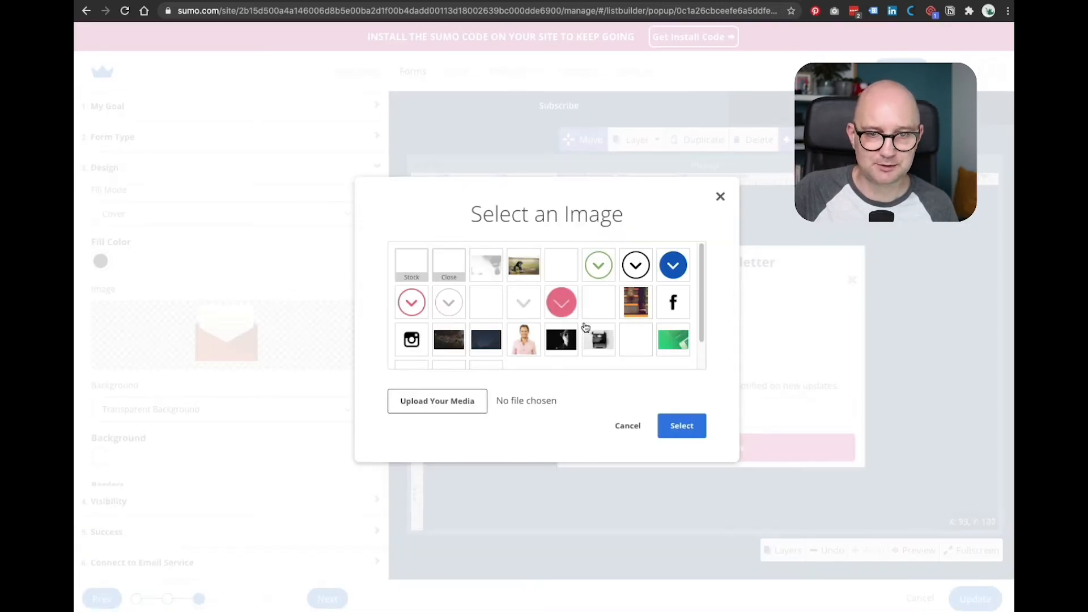
scroll(561, 317, down, 1)
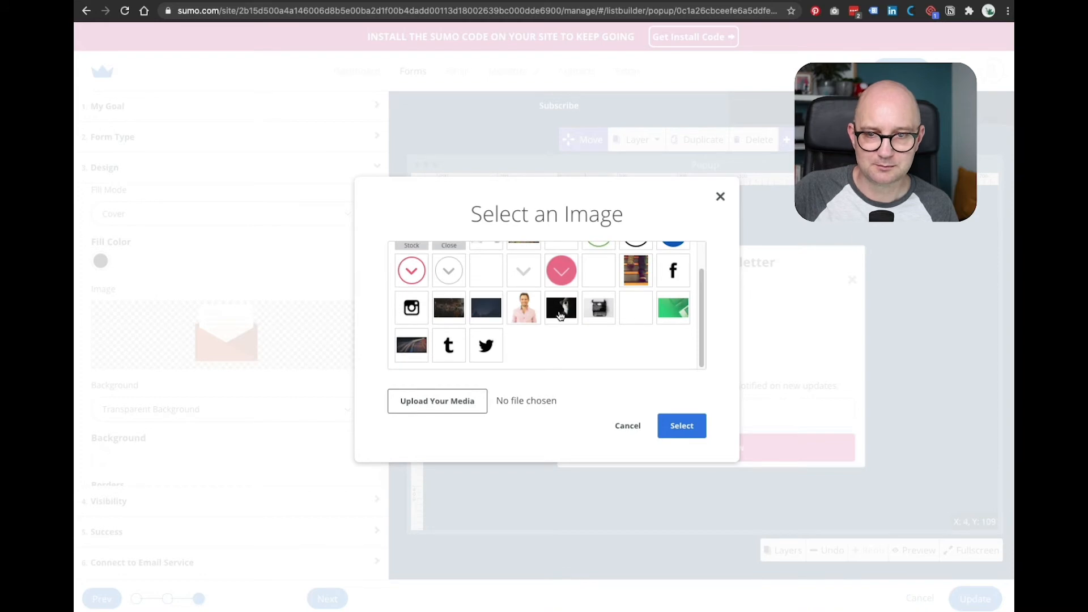
scroll(560, 315, up, 1)
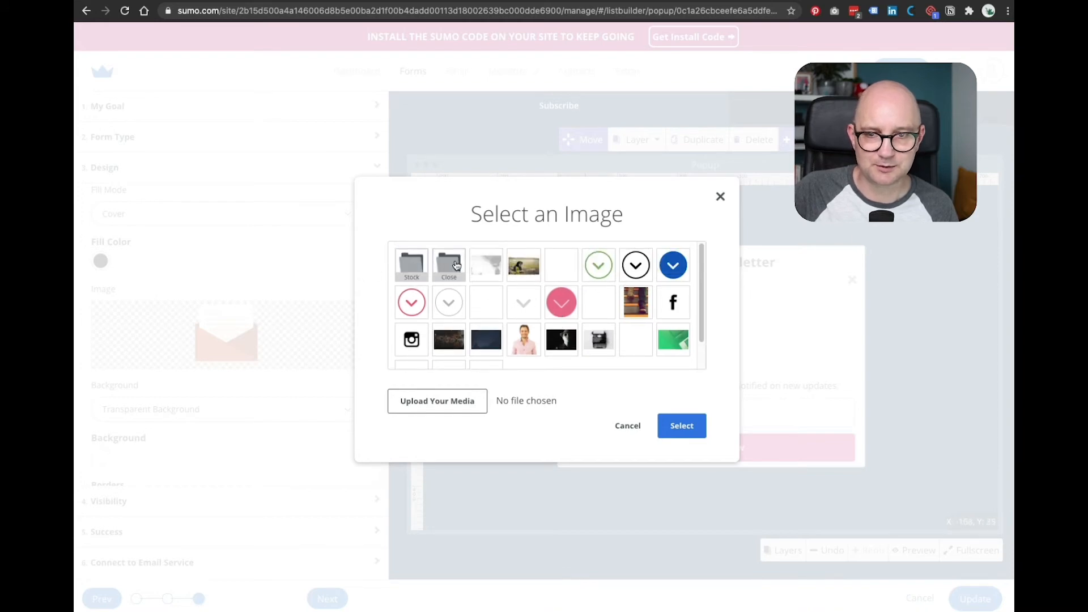
click(411, 264)
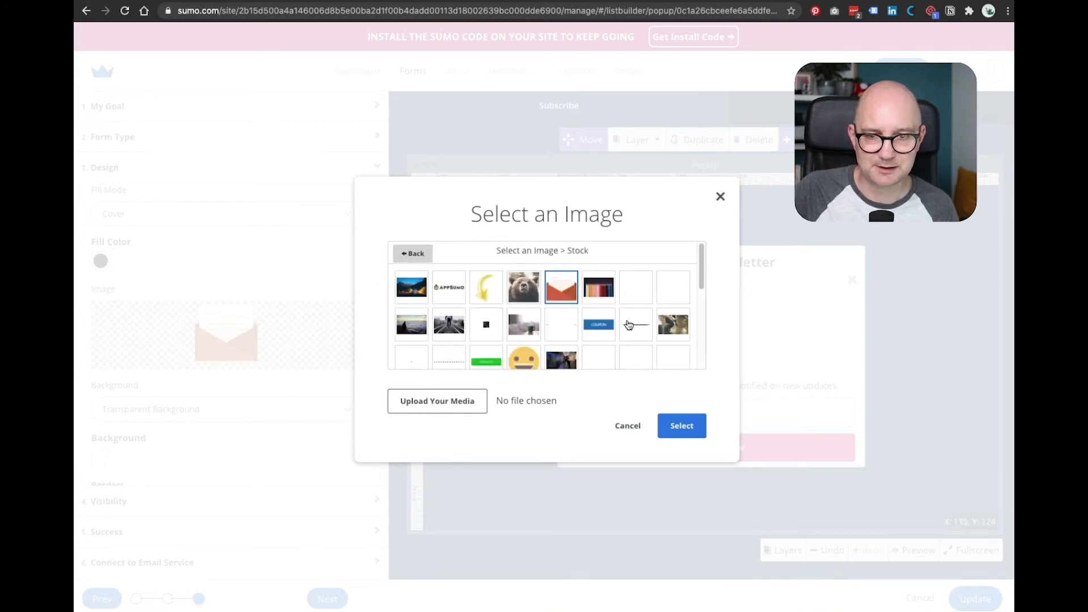
scroll(628, 324, down, 3)
click(629, 426)
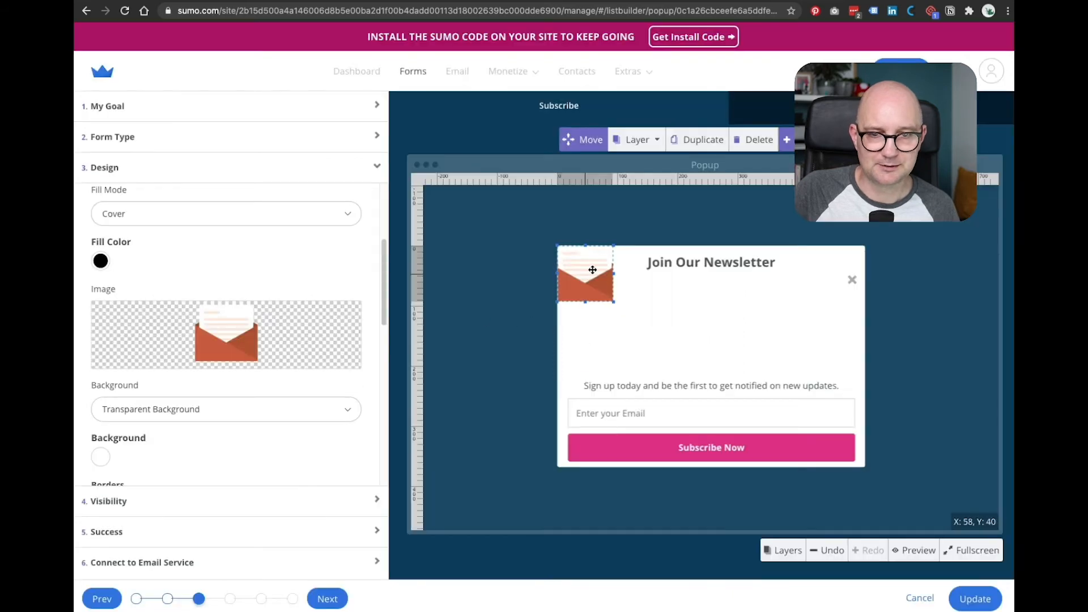
Place the envelope image between the heading and the sign-up text and enlarge it to fill the gap.
drag(586, 267, 686, 306)
mouse_move(712, 340)
mouse_down()
mouse_move(742, 366)
mouse_move(720, 335)
mouse_up()
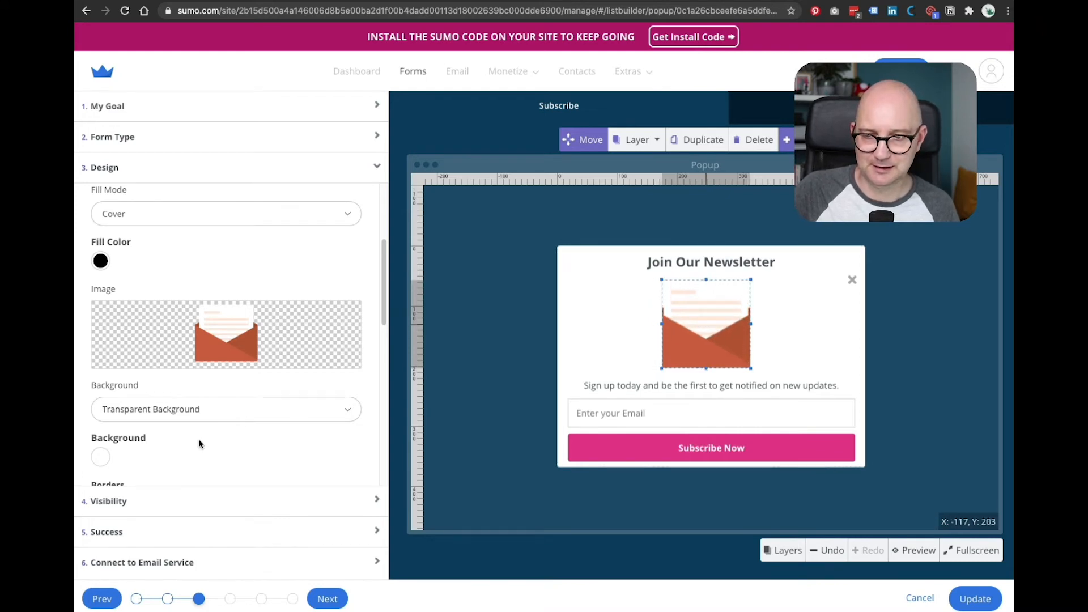
Turn on the top and left borders for the envelope image.
scroll(201, 442, down, 5)
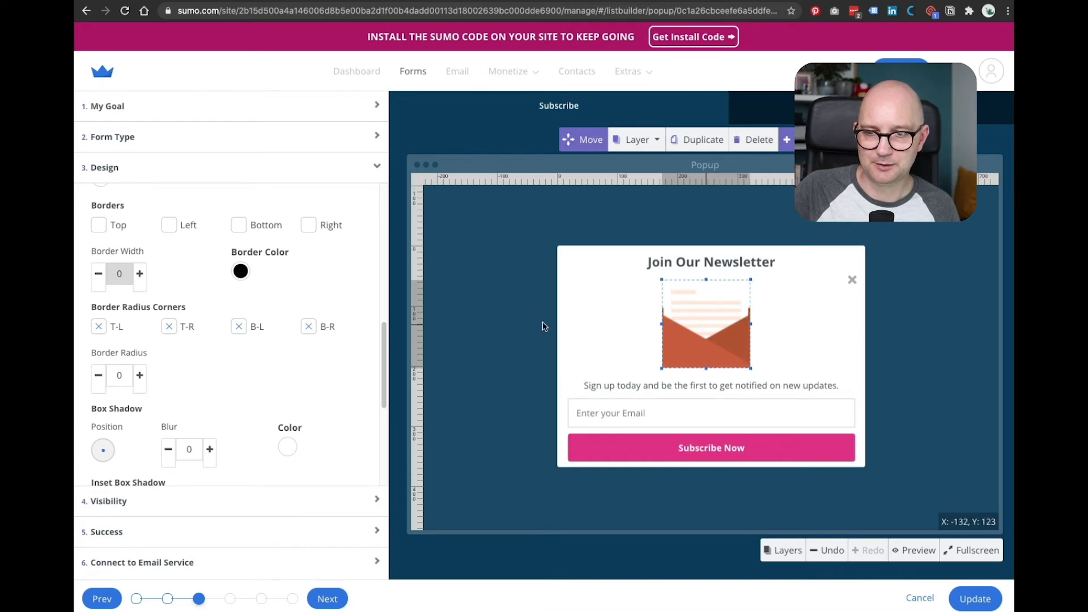
click(100, 225)
click(170, 225)
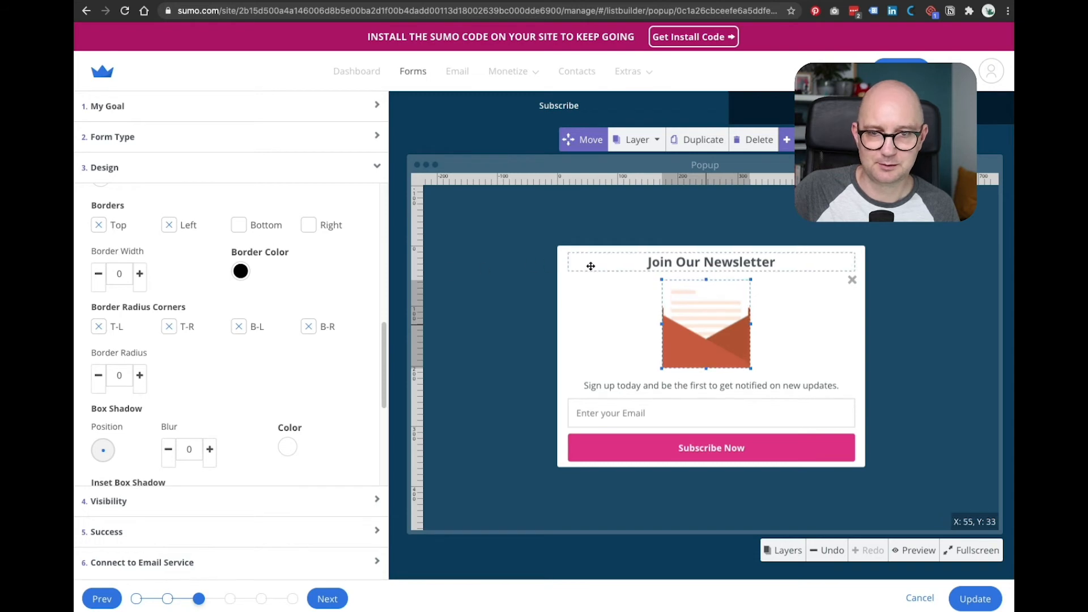
Give the popup box a border of width 10 on all four sides and update the form.
click(564, 295)
scroll(180, 234, up, 3)
click(238, 248)
click(308, 247)
click(140, 297)
click(140, 297)
click(140, 297)
click(140, 297)
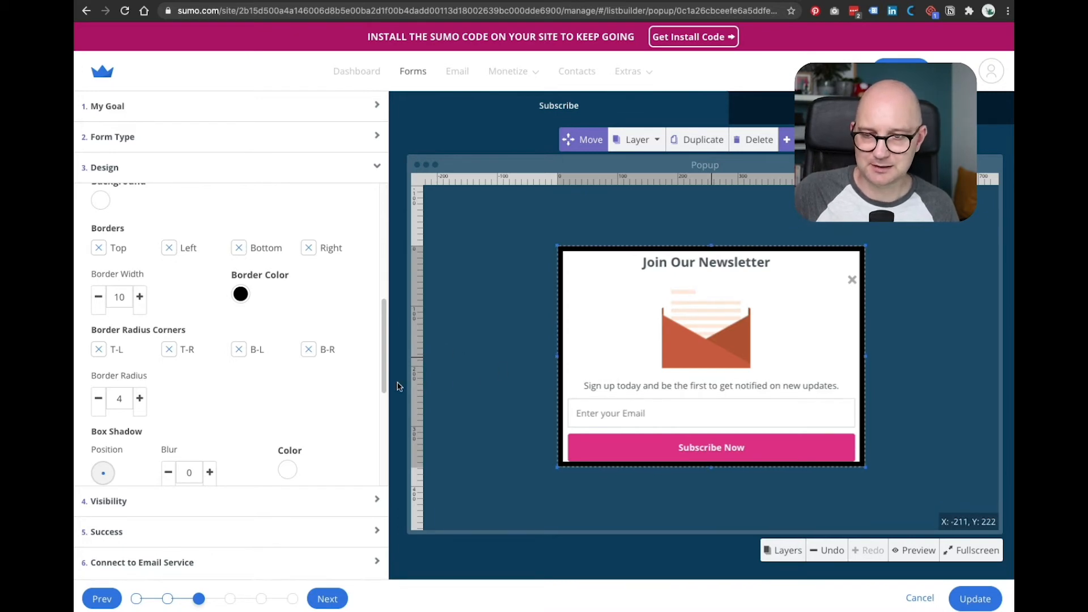
click(975, 599)
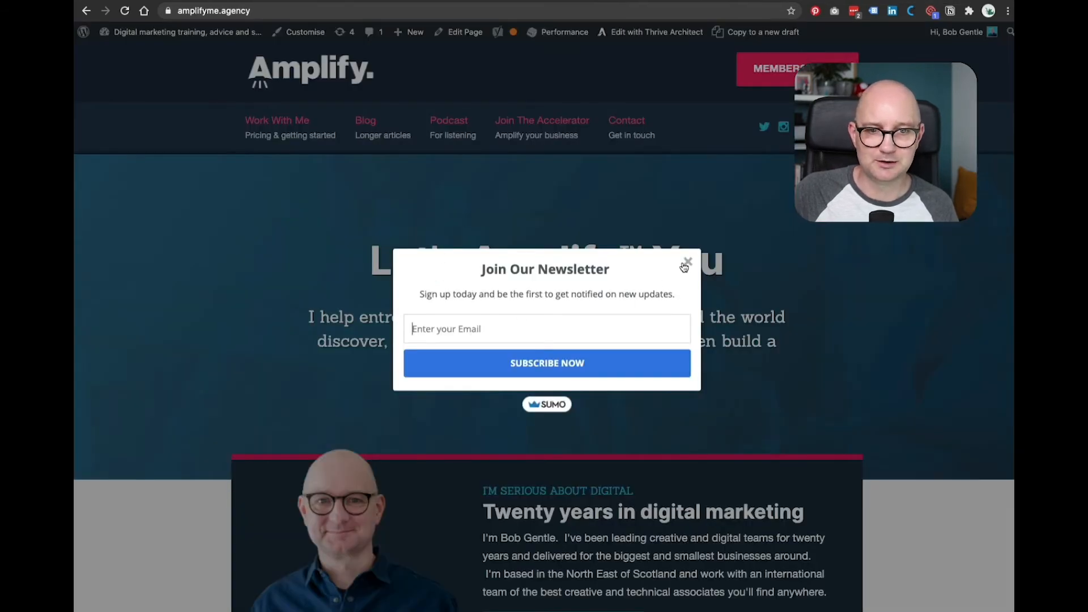
Check the redesigned popup on the amplifyme.agency homepage and close it.
click(682, 262)
click(159, 35)
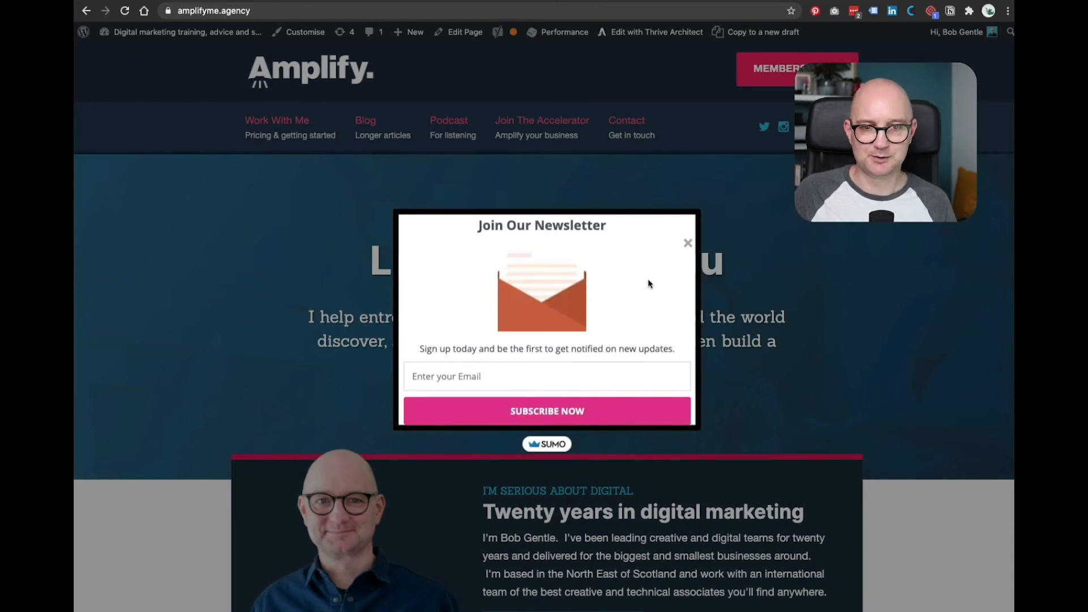
click(688, 243)
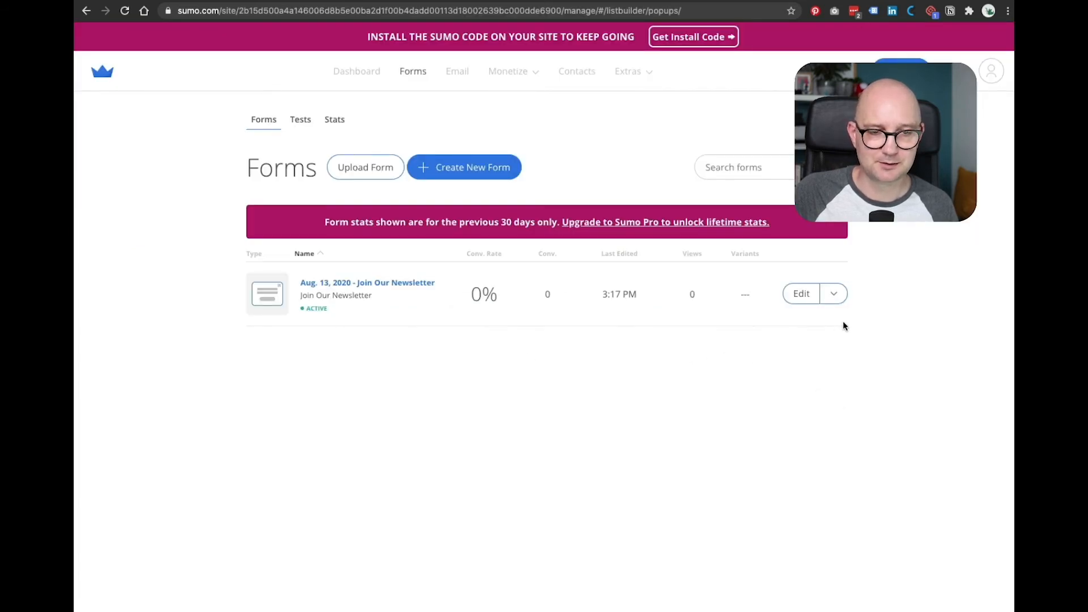
Reopen the "Join Our Newsletter" form in Sumo and change its form type to Welcome Mat.
click(801, 293)
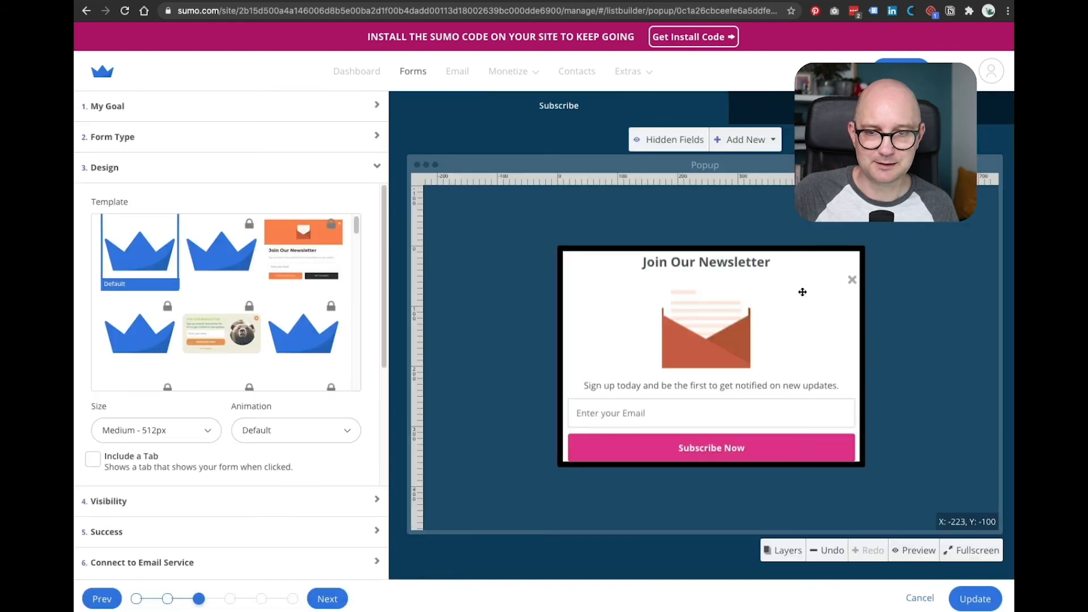
click(155, 138)
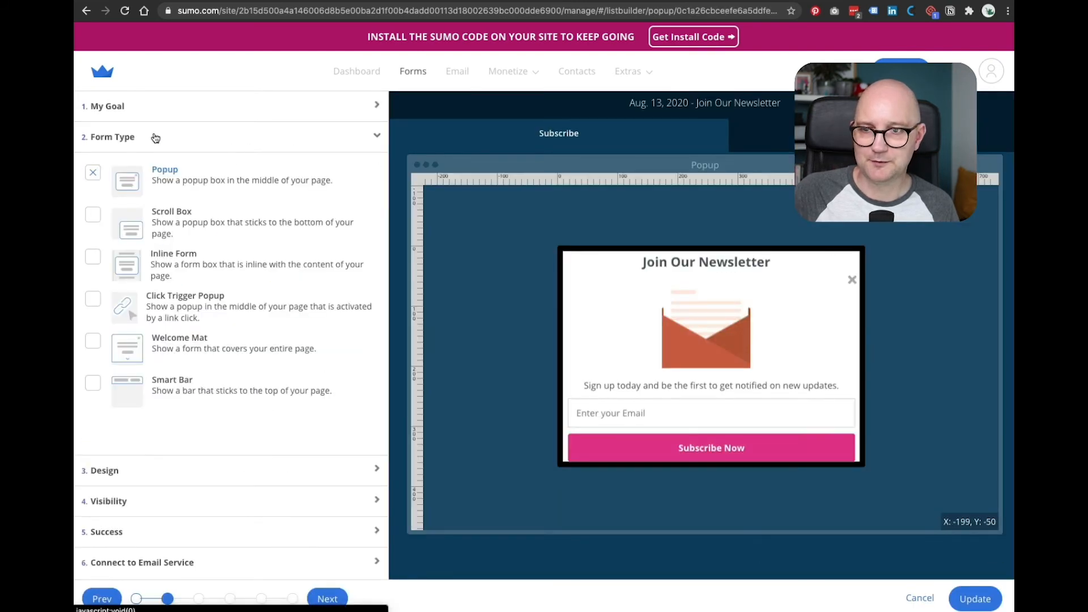
click(93, 342)
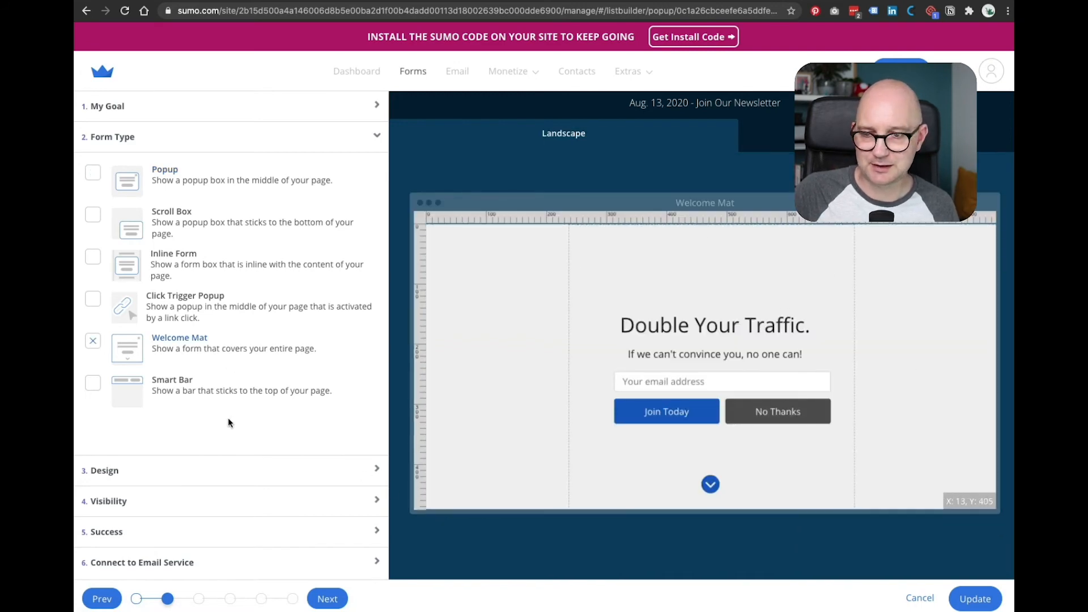
Set the Welcome Mat's background image to the photo of the dog outdoors and update the form.
click(144, 471)
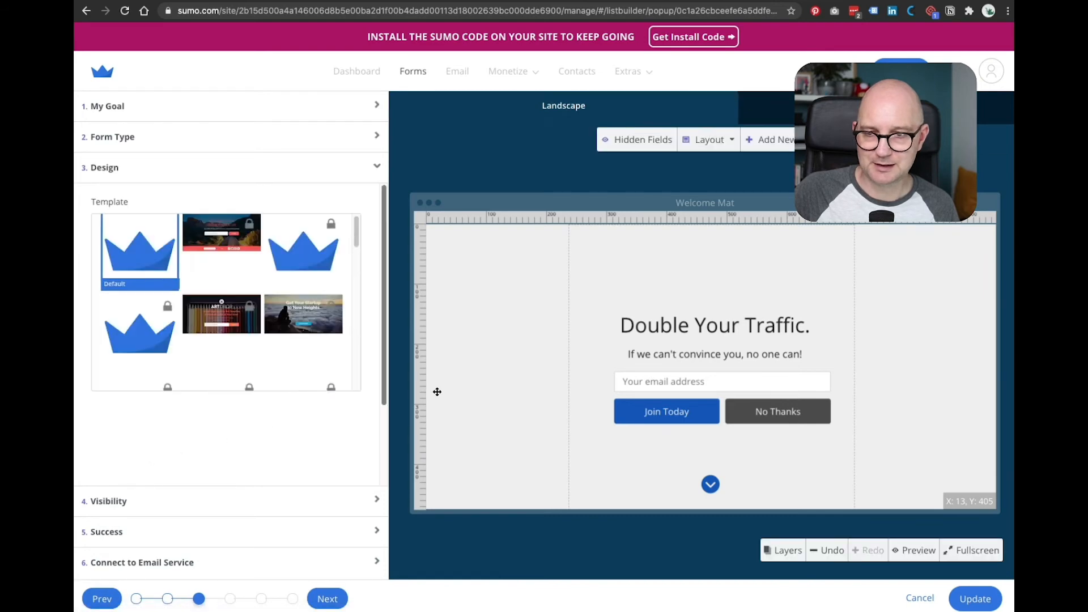
click(440, 389)
scroll(213, 326, down, 3)
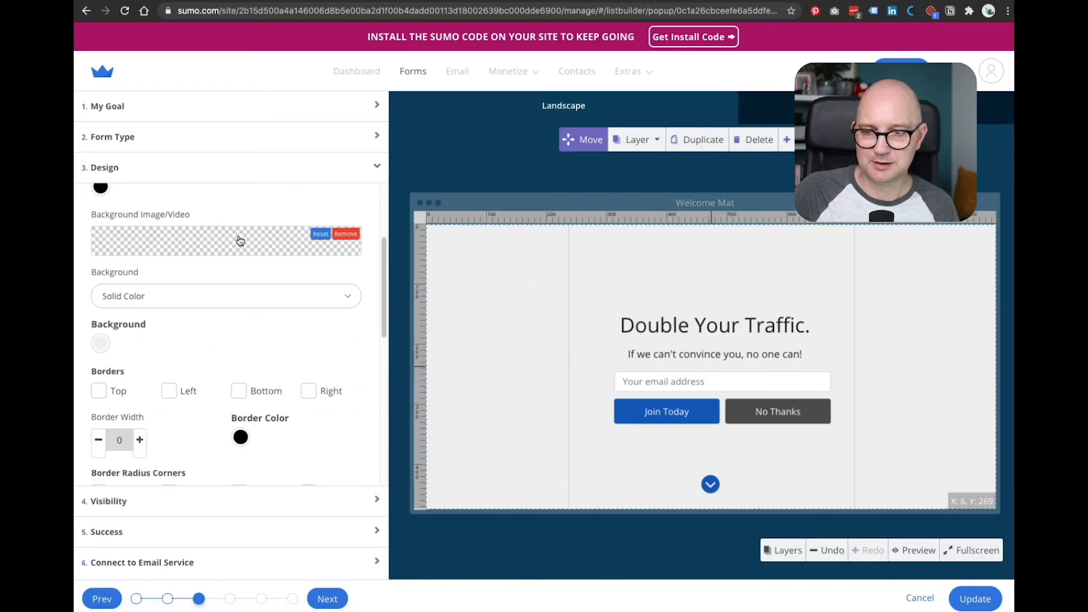
click(327, 234)
click(521, 265)
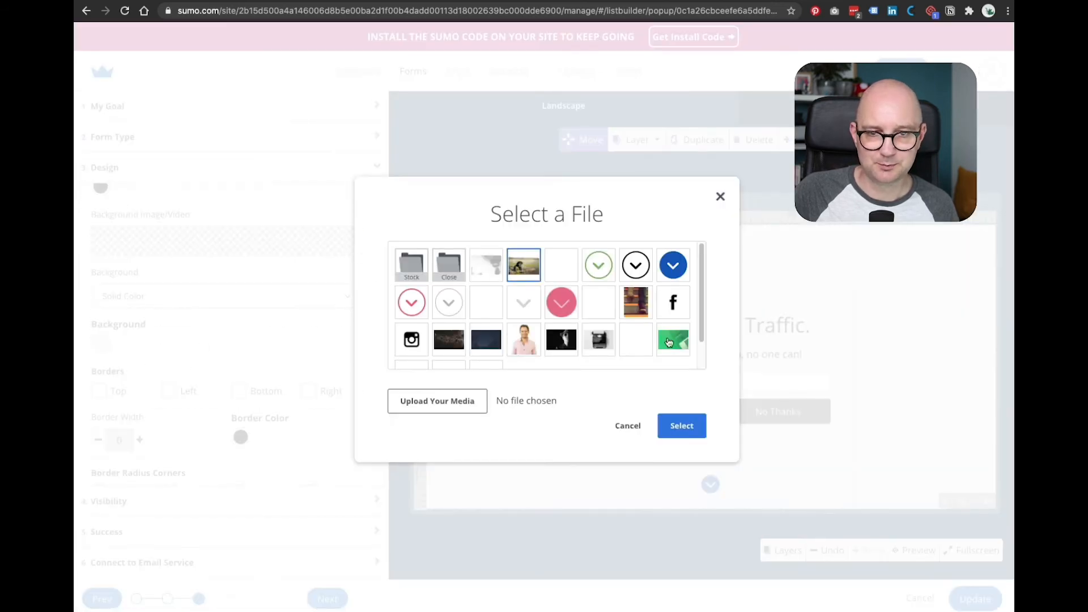
click(683, 426)
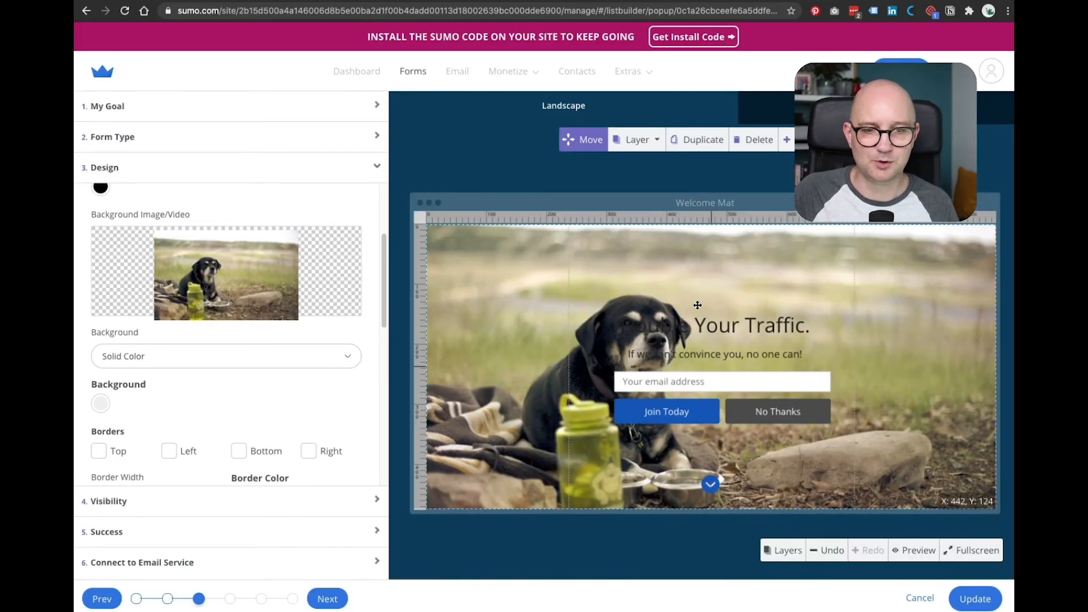
click(980, 601)
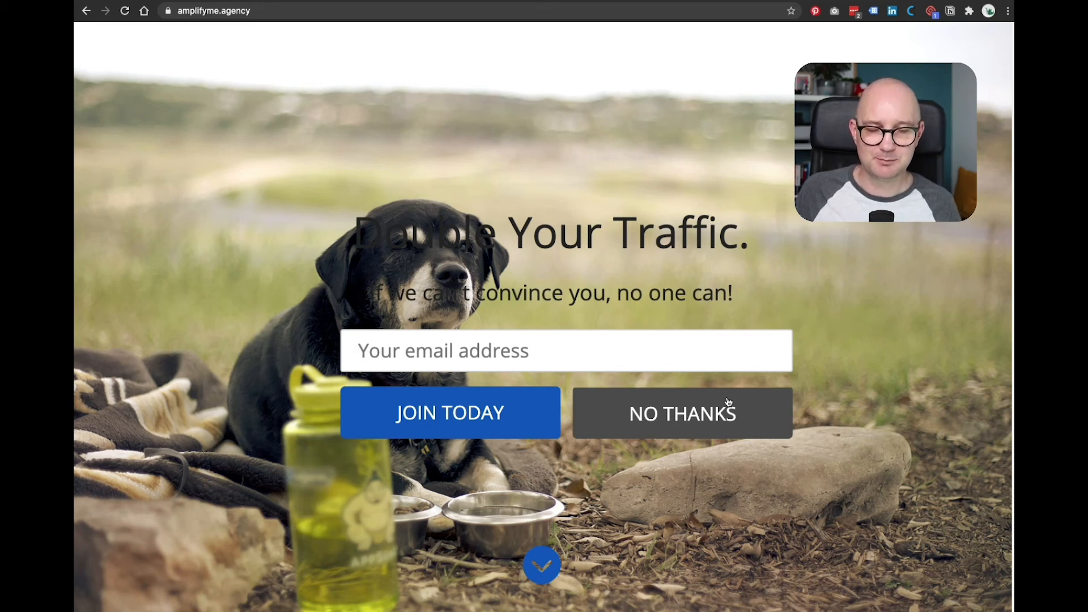
Check the Welcome Mat on the amplifyme.agency homepage and dismiss it with its "No Thanks" option.
click(662, 422)
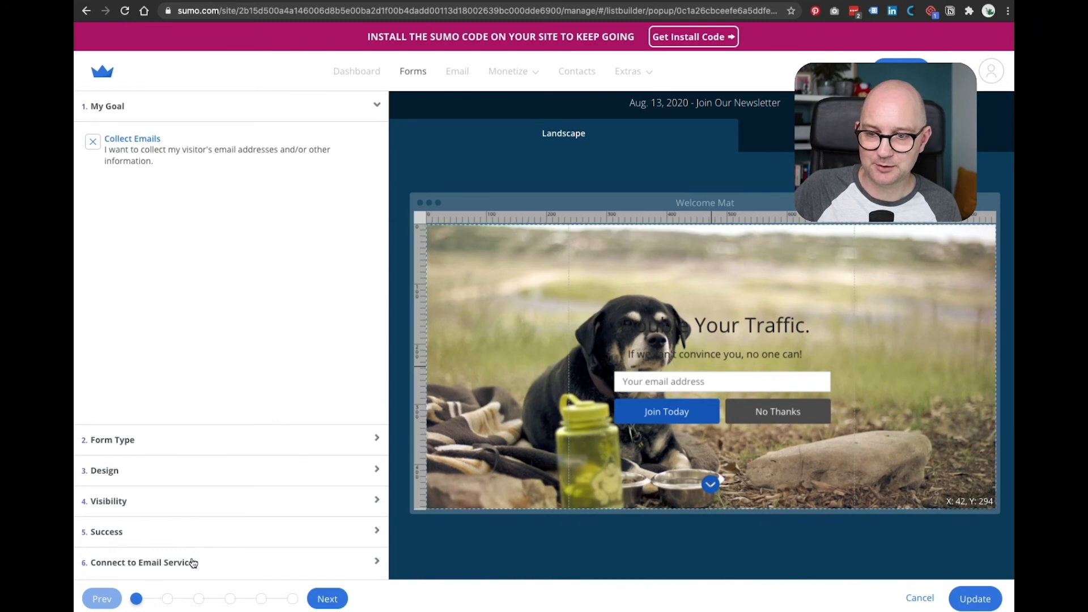
Examine the email services the Sumo form can connect to in its Connect to Email Service settings.
click(155, 562)
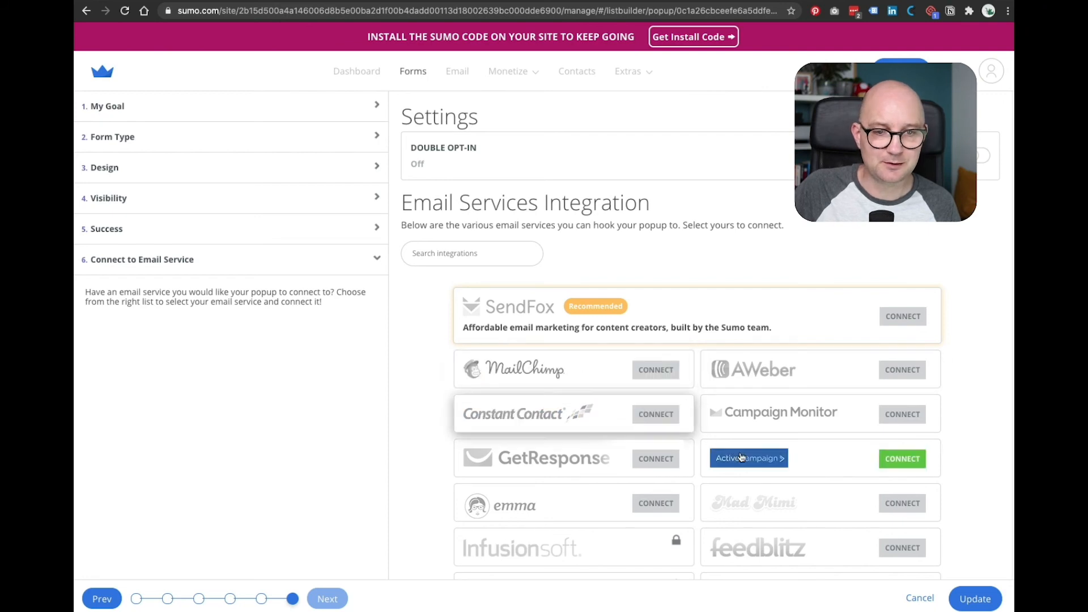
scroll(626, 538, down, 3)
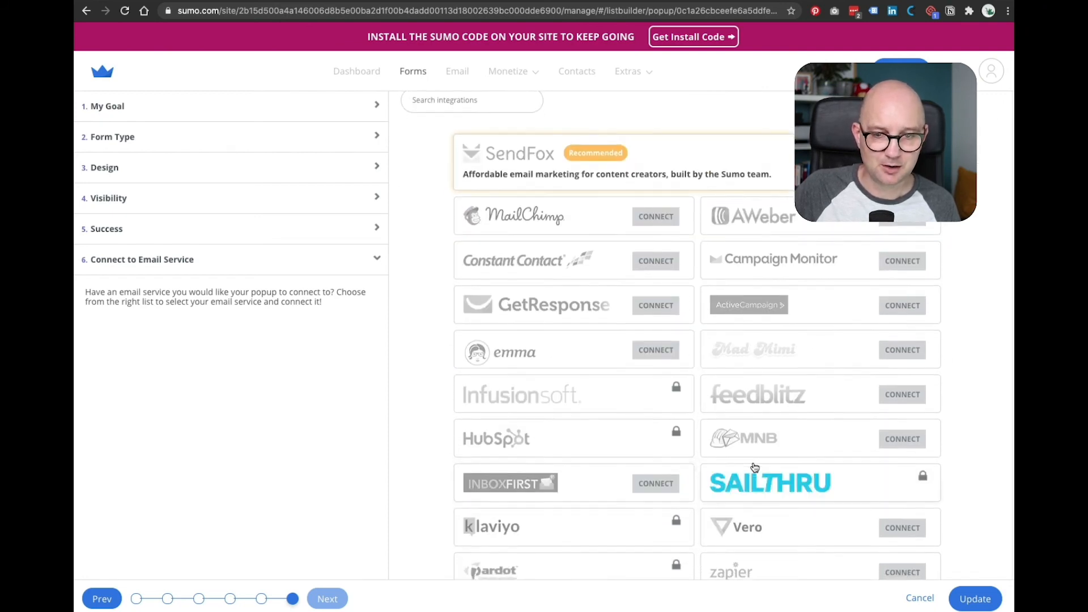
scroll(677, 488, down, 3)
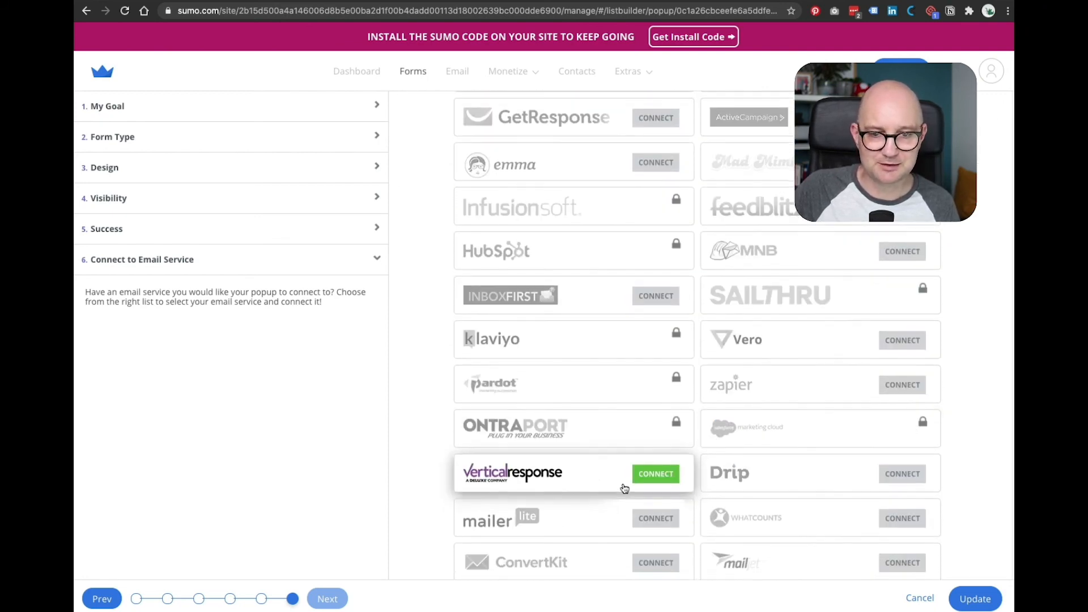
scroll(600, 488, down, 1)
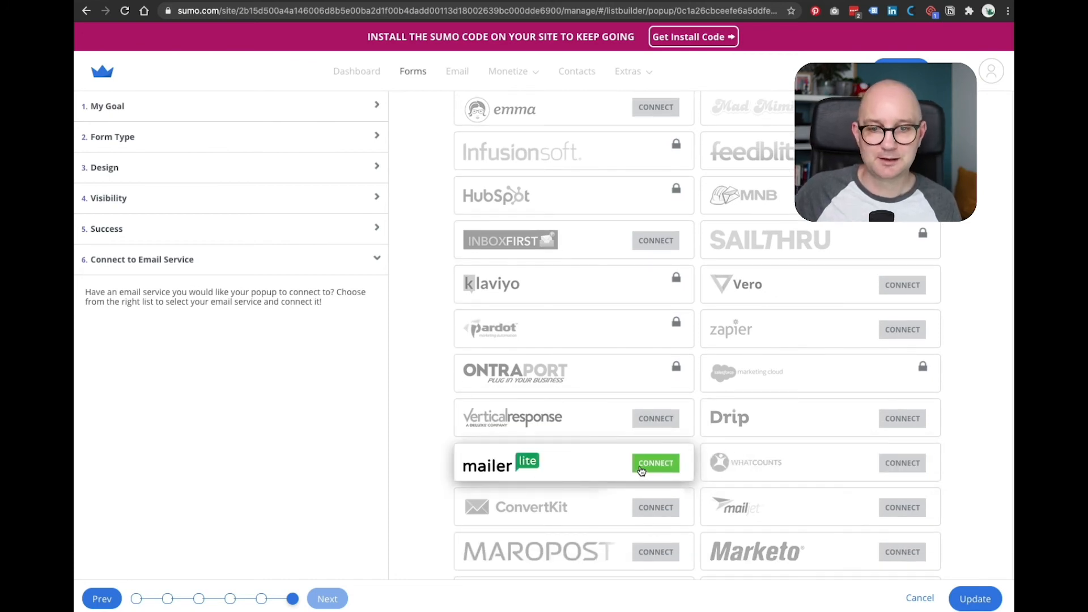
scroll(430, 255, up, 7)
scroll(419, 209, down, 4)
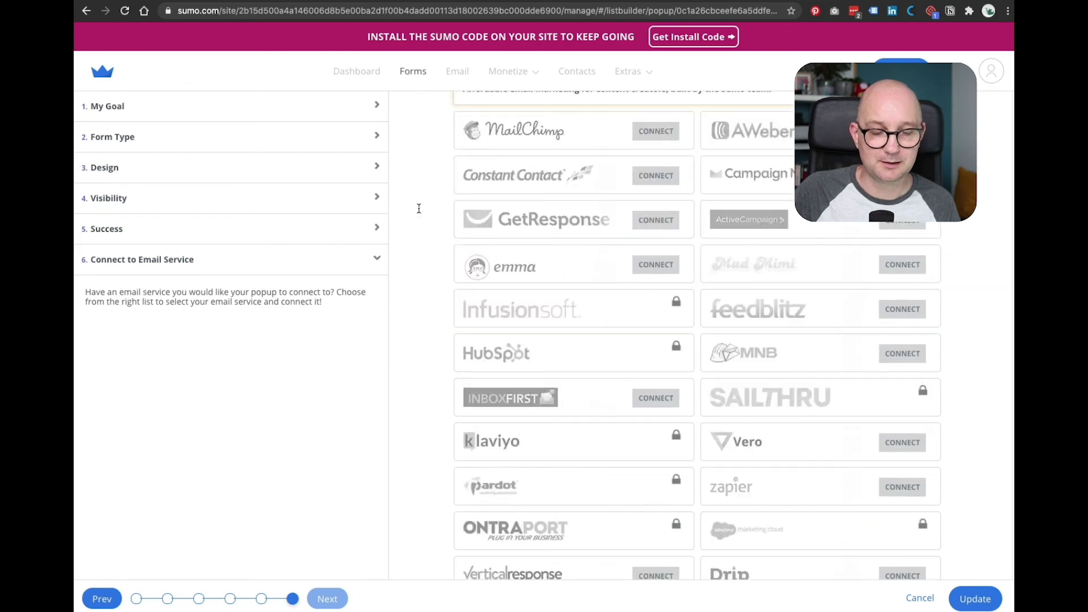